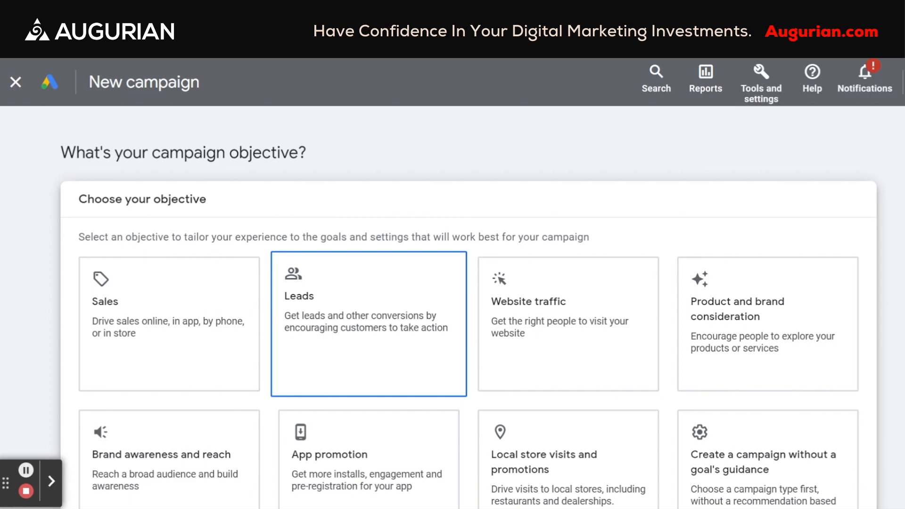
Step: Review the account-default conversion goals for the Leads objective and proceed to the campaign type selection
{"action": "scroll", "coordinate": [479, 333], "scroll_direction": "down", "scroll_amount": 10}
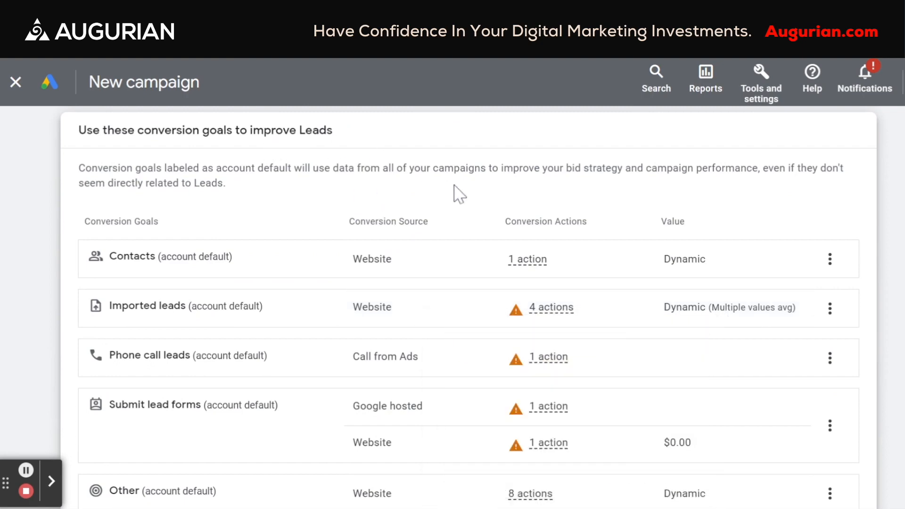
{"action": "scroll", "coordinate": [456, 194], "scroll_direction": "down", "scroll_amount": 2}
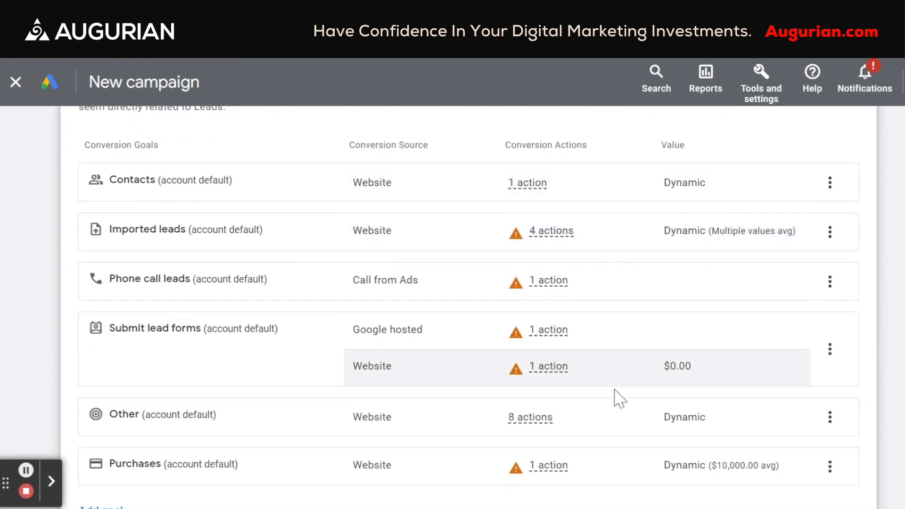
{"action": "scroll", "coordinate": [754, 299], "scroll_direction": "down", "scroll_amount": 2}
{"action": "scroll", "coordinate": [758, 347], "scroll_direction": "up", "scroll_amount": 2}
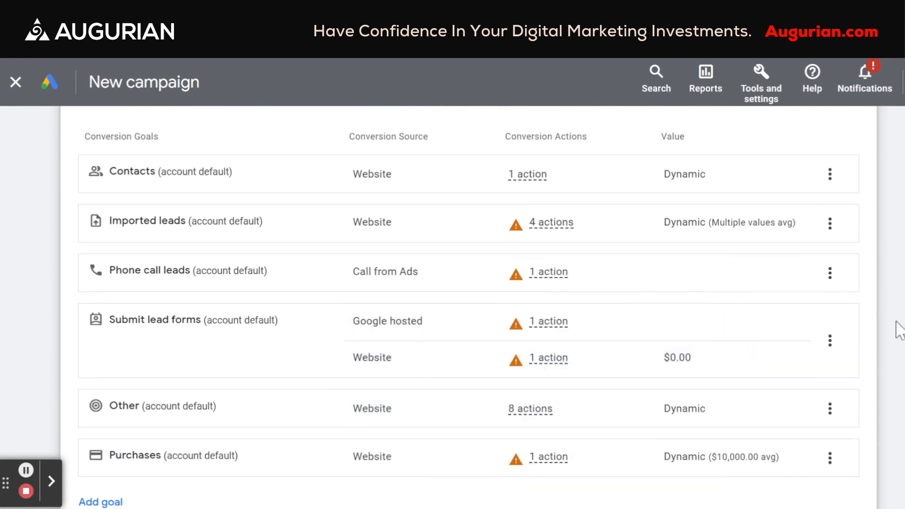
{"action": "scroll", "coordinate": [898, 330], "scroll_direction": "up", "scroll_amount": 1}
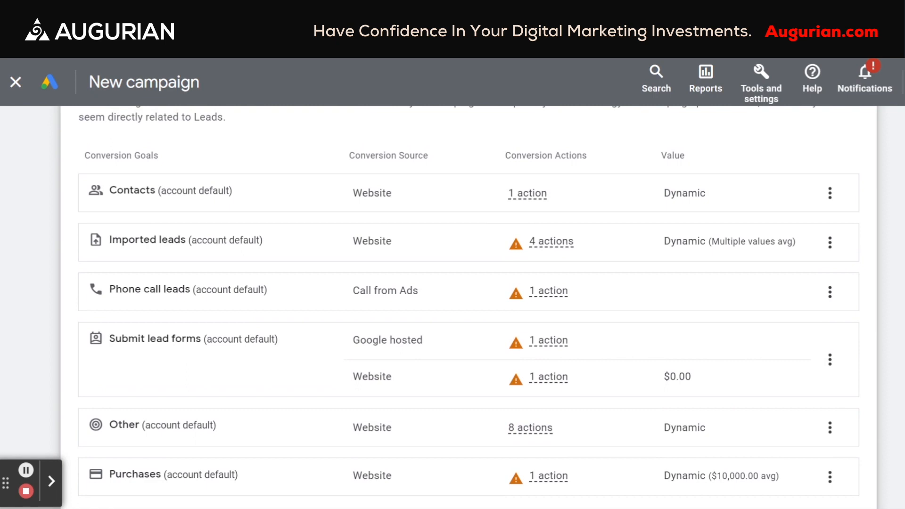
{"action": "scroll", "coordinate": [469, 304], "scroll_direction": "down", "scroll_amount": 3}
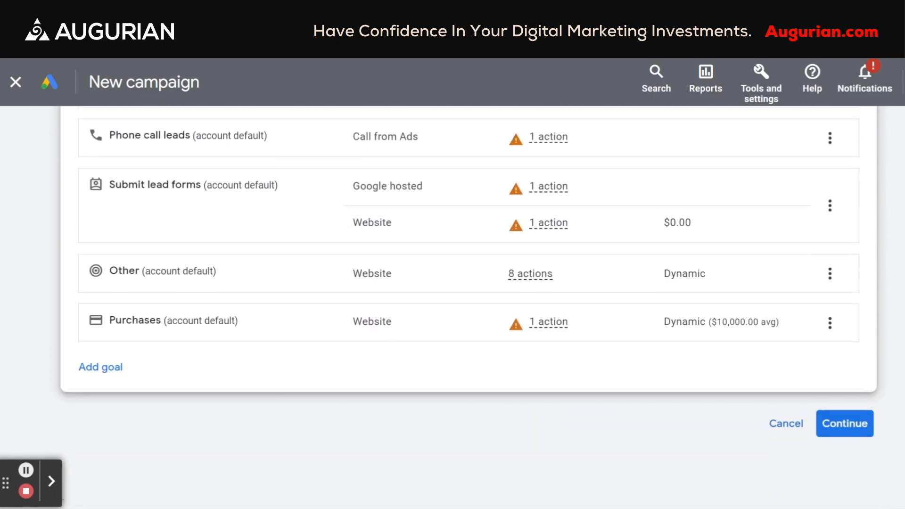
{"action": "left_click", "coordinate": [838, 427]}
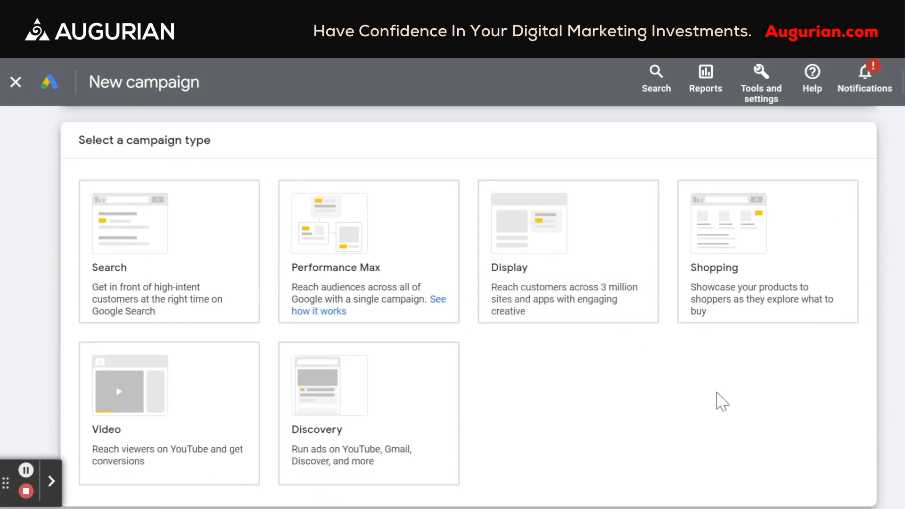
Step: Start a new Performance Max campaign named "Augurian - Performance Max Campaign Test" instead of resuming the saved draft
{"action": "left_click", "coordinate": [389, 273]}
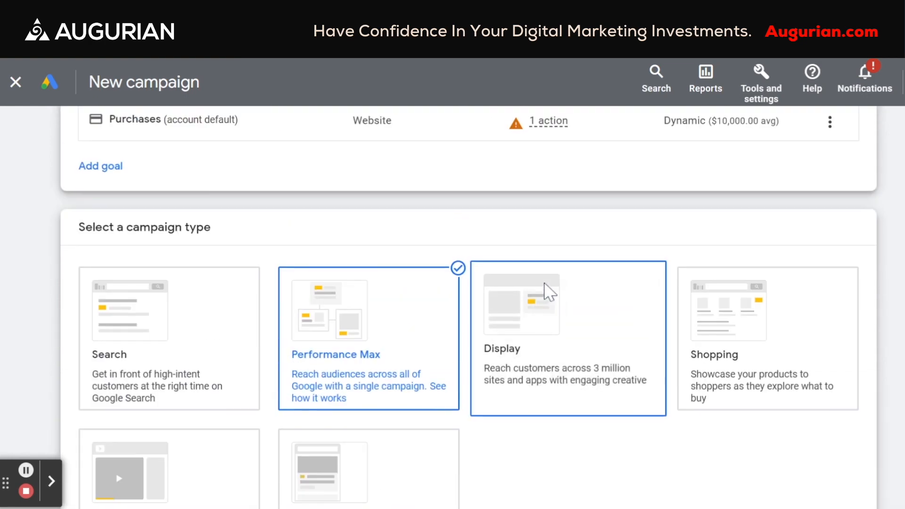
{"action": "scroll", "coordinate": [613, 430], "scroll_direction": "down", "scroll_amount": 5}
{"action": "triple_click", "coordinate": [263, 333]}
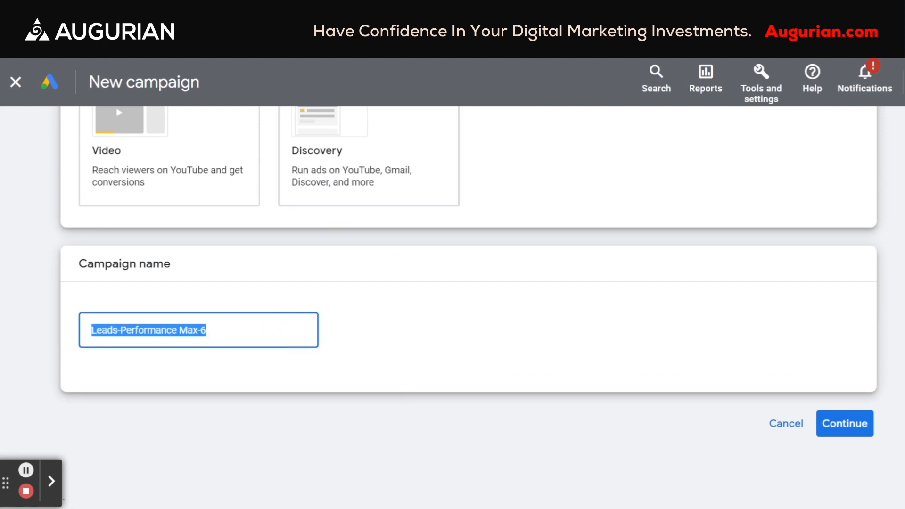
{"action": "type", "text": "Augurian -"}
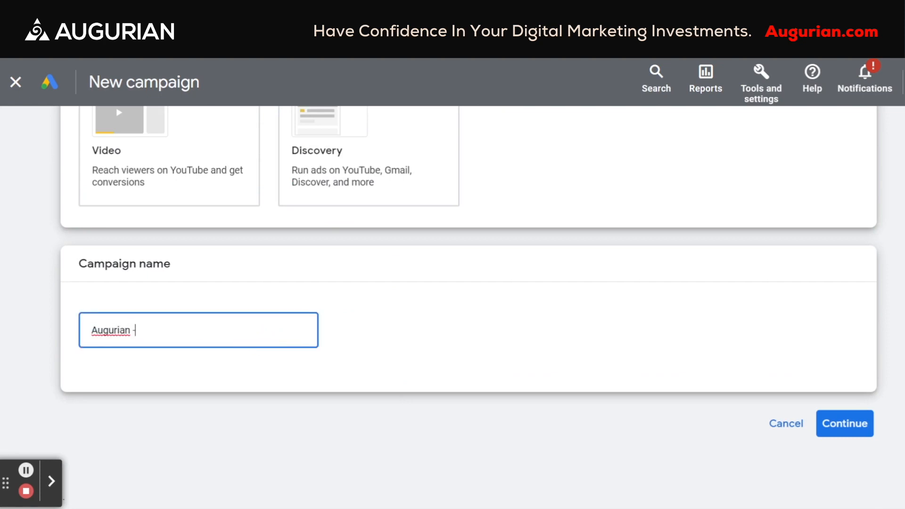
{"action": "type", "text": " Performance Max Campa"}
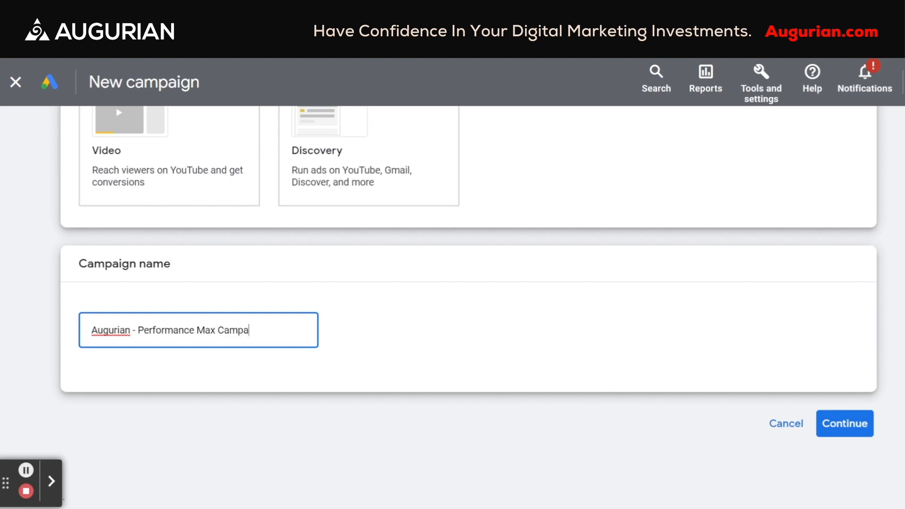
{"action": "type", "text": "ign Test"}
{"action": "left_click", "coordinate": [337, 343]}
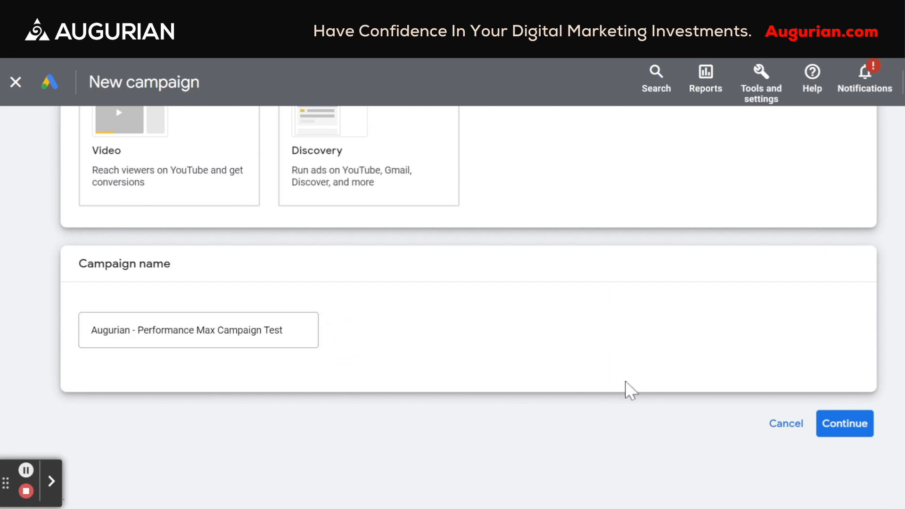
{"action": "left_click", "coordinate": [834, 427]}
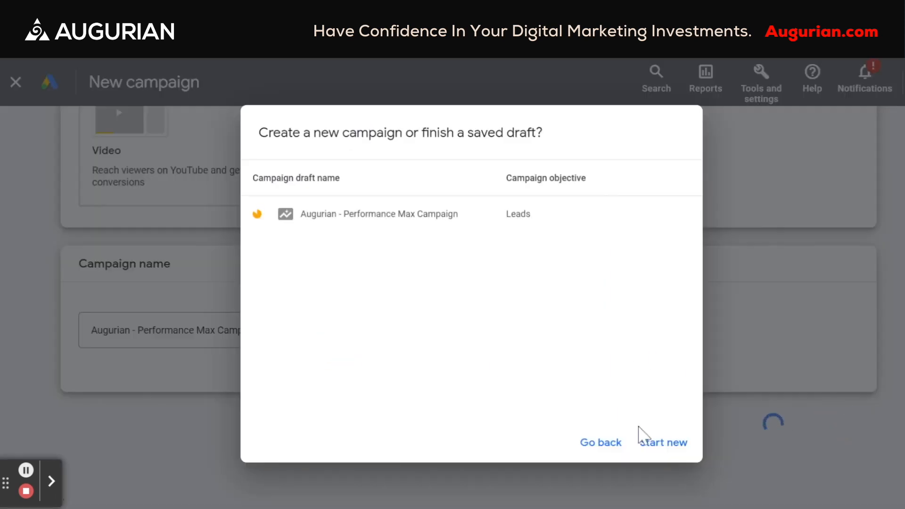
{"action": "left_click", "coordinate": [660, 446]}
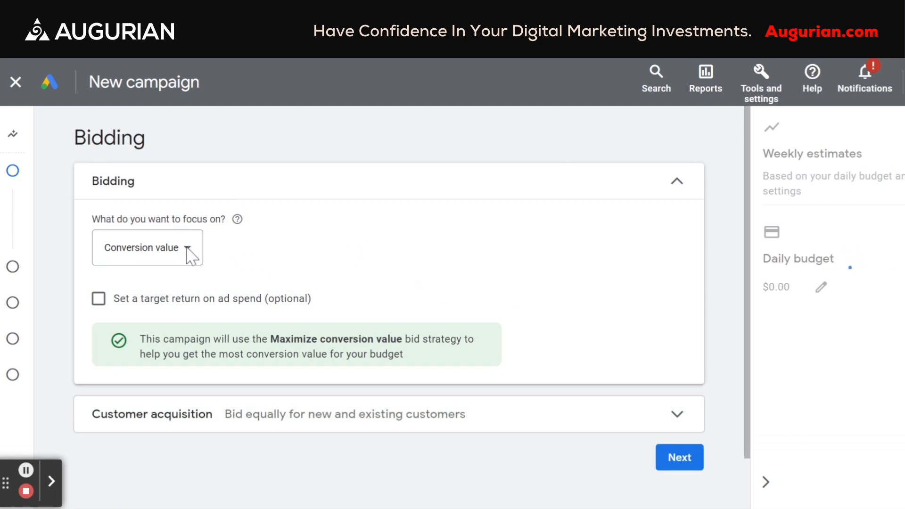
Step: Set the bidding focus to Conversions, leave the customer acquisition options at their default, and proceed to the campaign settings
{"action": "left_click", "coordinate": [161, 251]}
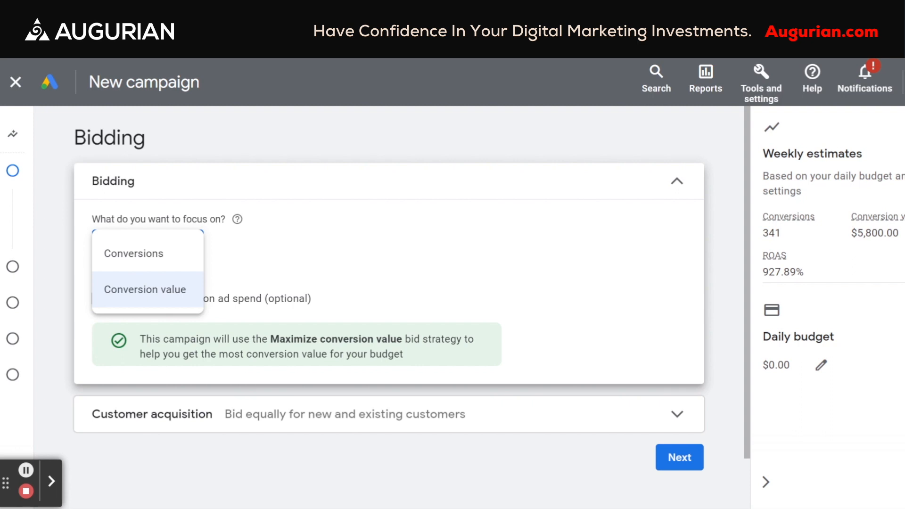
{"action": "left_click", "coordinate": [179, 255]}
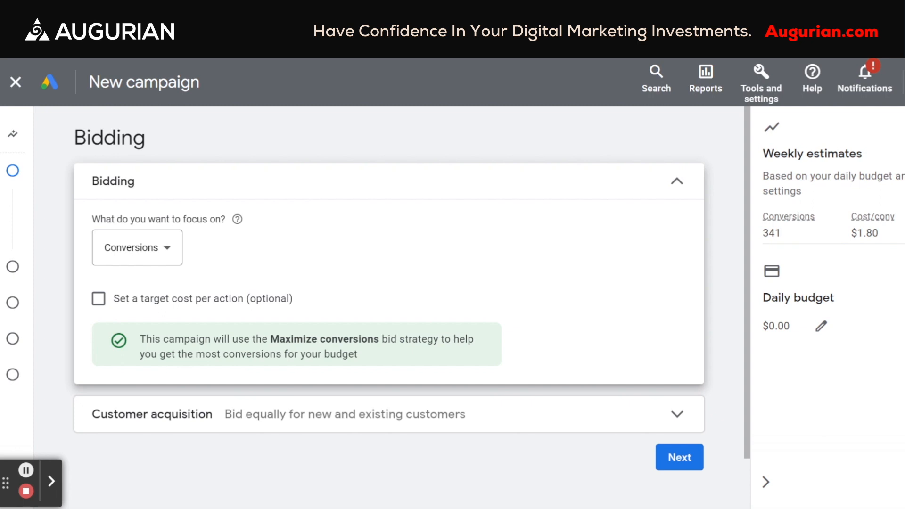
{"action": "scroll", "coordinate": [389, 306], "scroll_direction": "down", "scroll_amount": 1}
{"action": "left_click", "coordinate": [673, 375]}
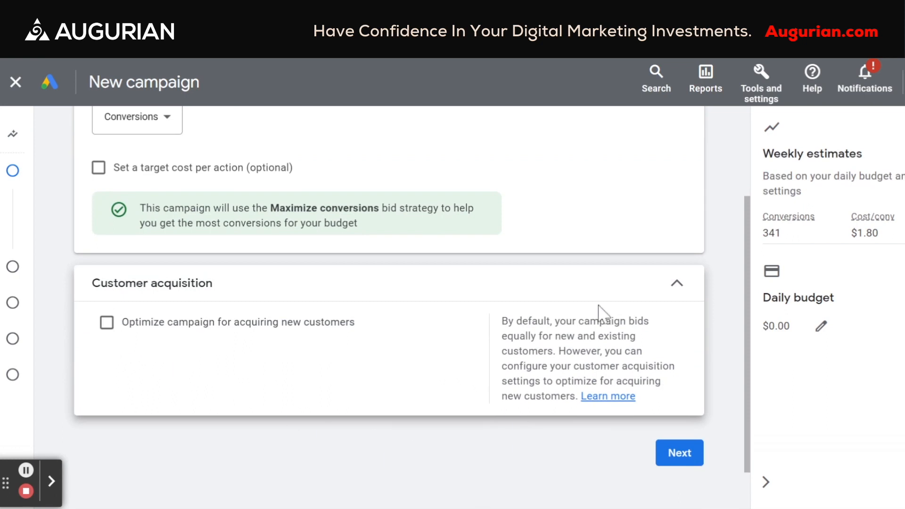
{"action": "left_click", "coordinate": [673, 293]}
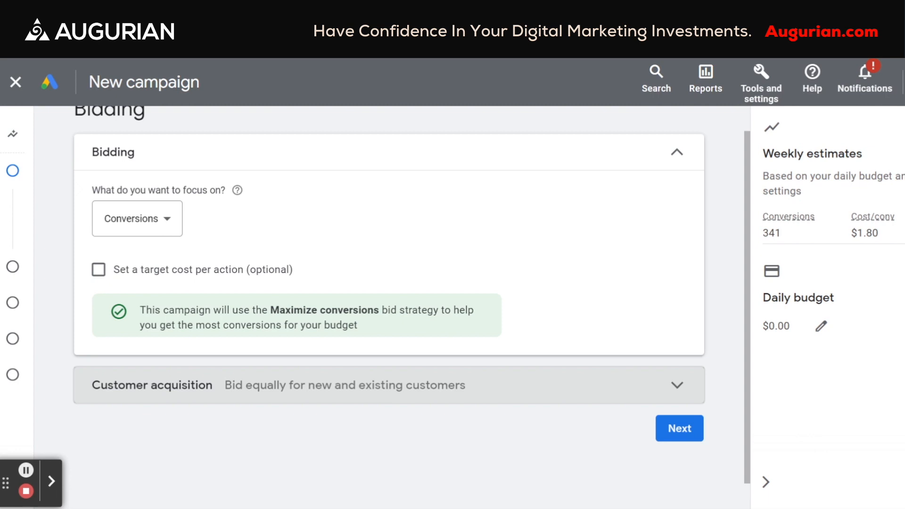
{"action": "left_click", "coordinate": [683, 434]}
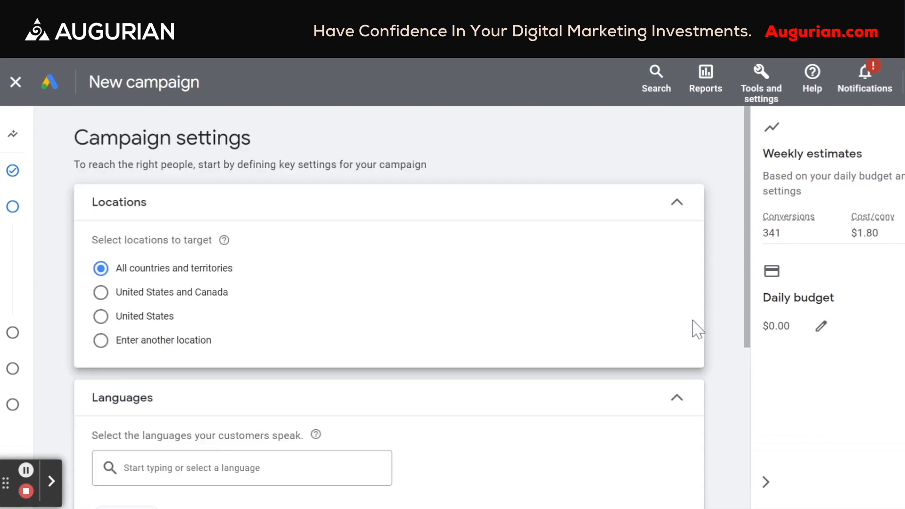
Step: Target the United States, keep English as the campaign language, and proceed to the asset group
{"action": "scroll", "coordinate": [698, 330], "scroll_direction": "down", "scroll_amount": 1}
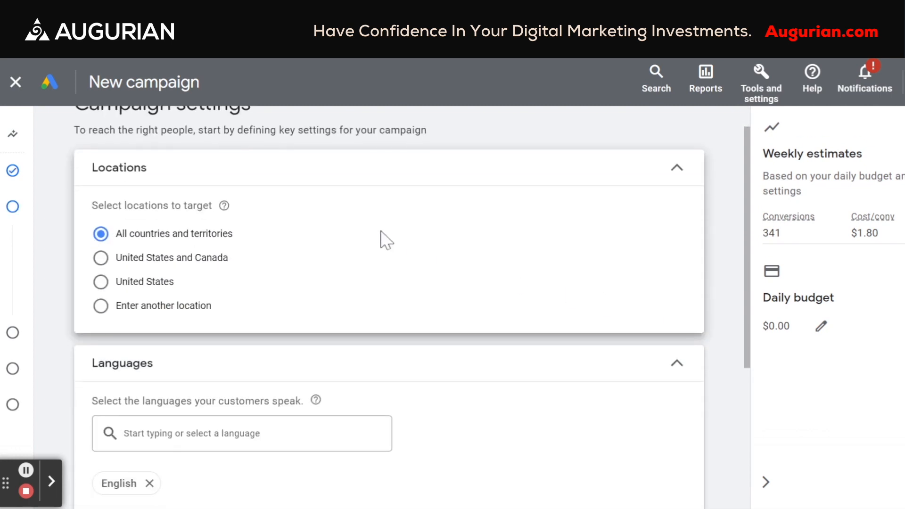
{"action": "left_click", "coordinate": [100, 282]}
{"action": "scroll", "coordinate": [380, 343], "scroll_direction": "down", "scroll_amount": 3}
{"action": "scroll", "coordinate": [497, 364], "scroll_direction": "down", "scroll_amount": 1}
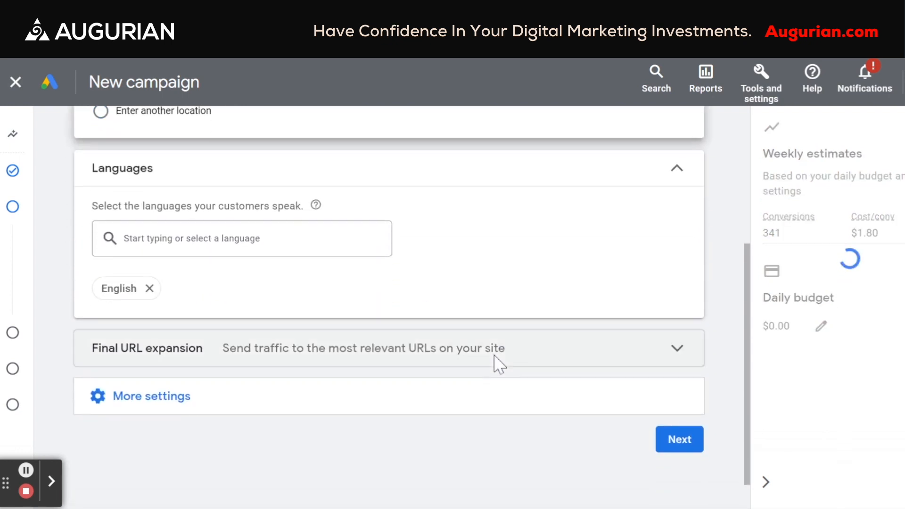
{"action": "scroll", "coordinate": [516, 440], "scroll_direction": "down", "scroll_amount": 1}
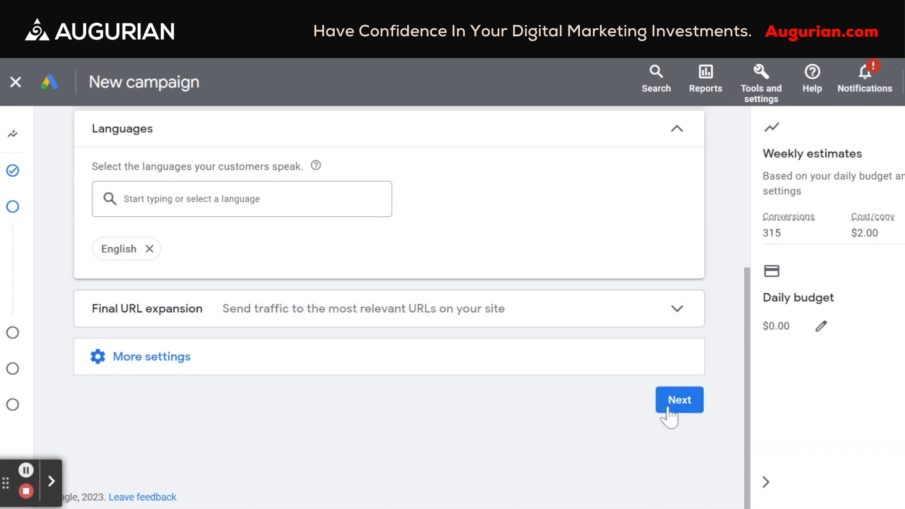
{"action": "left_click", "coordinate": [685, 405]}
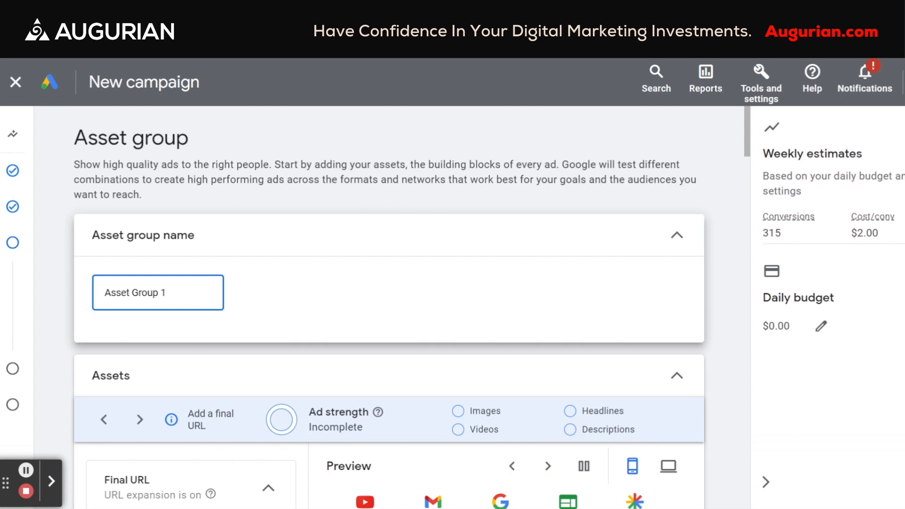
{"action": "left_click_drag", "start_coordinate": [198, 290], "coordinate": [84, 297]}
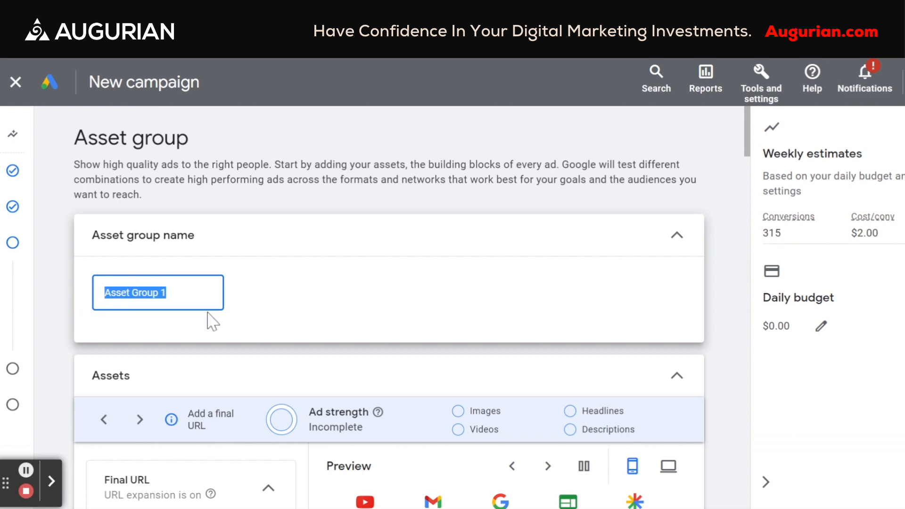
{"action": "type", "text": "Ad Groups"}
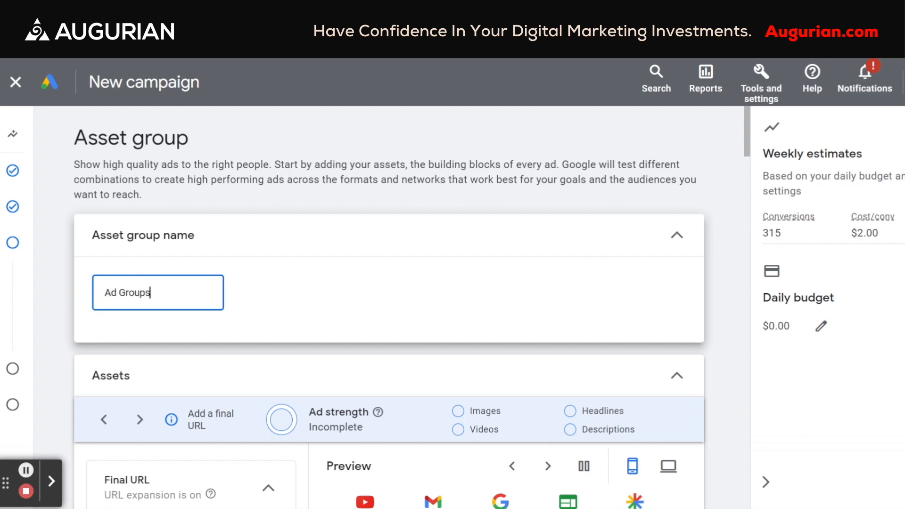
{"action": "key", "text": "BackSpace"}
{"action": "key", "text": "BackSpace"}
{"action": "key", "text": "BackSpace"}
{"action": "key", "text": "BackSpace"}
{"action": "key", "text": "BackSpace"}
{"action": "key", "text": "BackSpace"}
{"action": "key", "text": "BackSpace"}
{"action": "key", "text": "BackSpace"}
{"action": "key", "text": "BackSpace"}
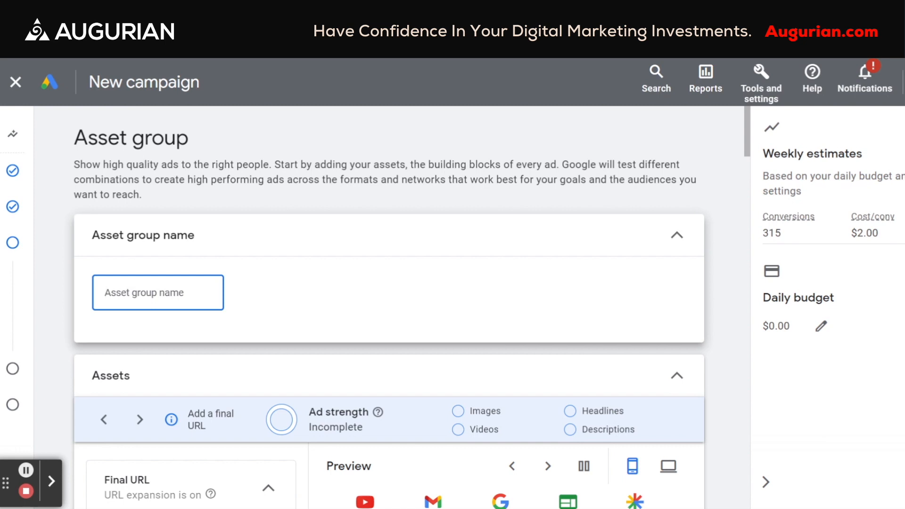
Step: Name the asset group "Asset Group #1"
{"action": "scroll", "coordinate": [465, 288], "scroll_direction": "down", "scroll_amount": 1}
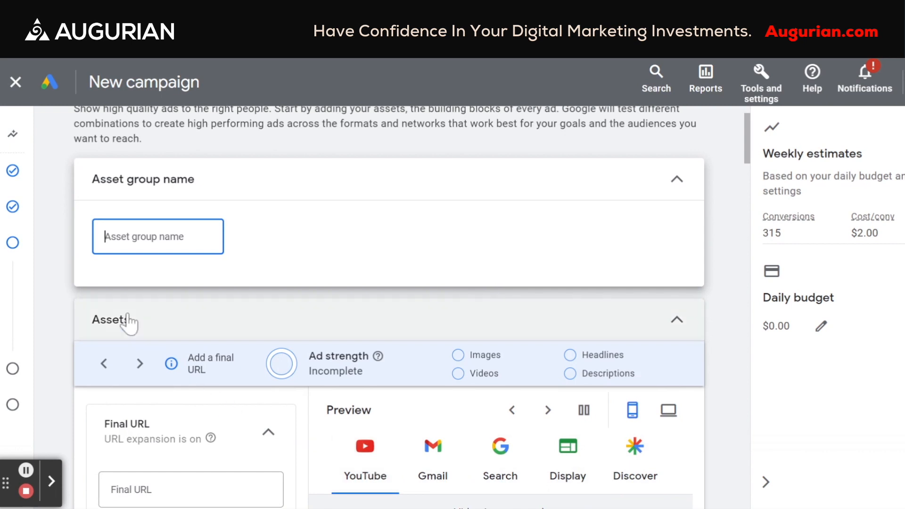
{"action": "scroll", "coordinate": [206, 297], "scroll_direction": "up", "scroll_amount": 1}
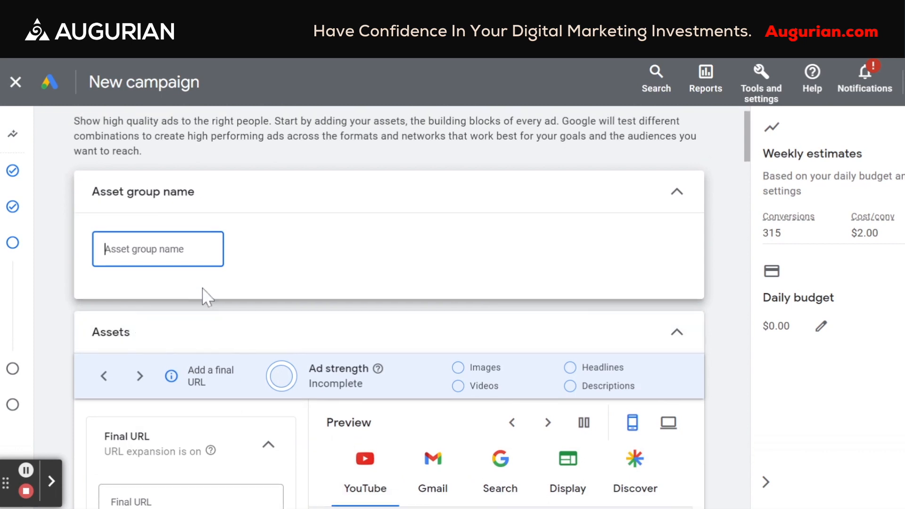
{"action": "scroll", "coordinate": [206, 297], "scroll_direction": "down", "scroll_amount": 2}
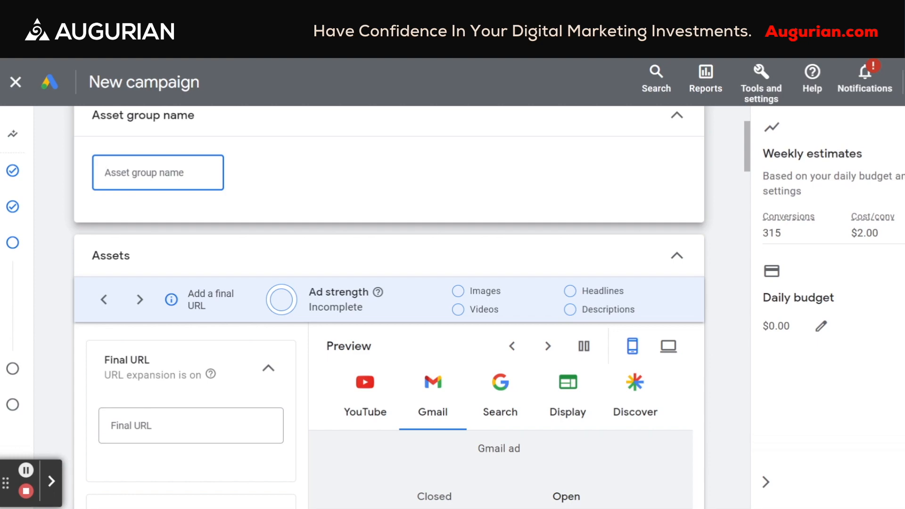
{"action": "scroll", "coordinate": [389, 306], "scroll_direction": "up", "scroll_amount": 2}
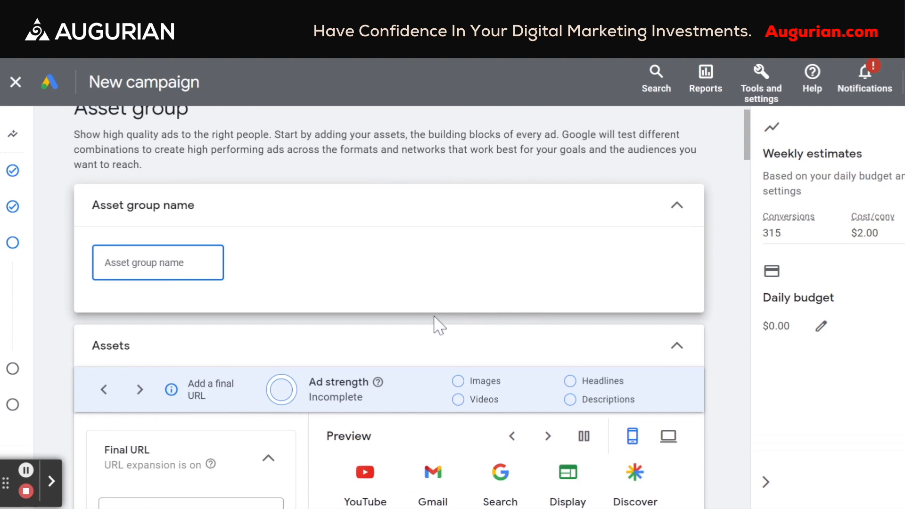
{"action": "type", "text": "Asset Group #1"}
{"action": "left_click", "coordinate": [469, 268]}
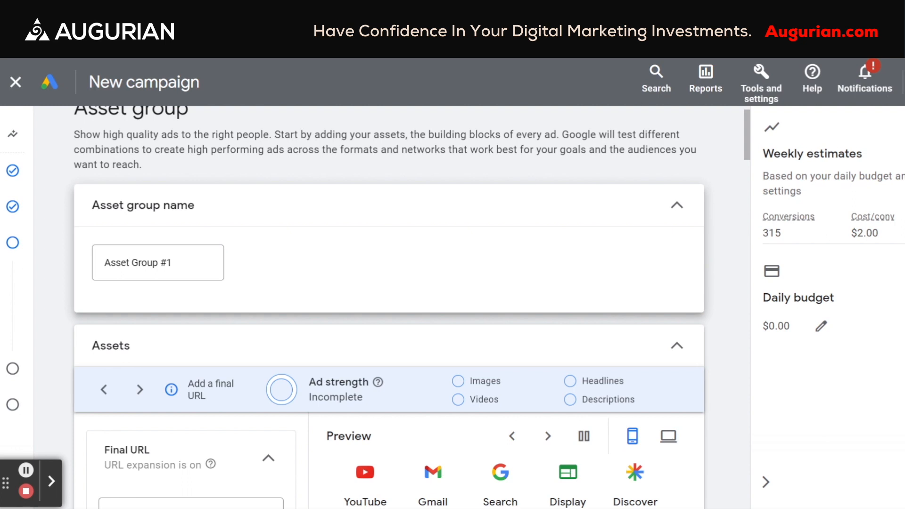
Step: Review the asset group's Final URL, Lead forms, Calls and Callouts sections without filling them in
{"action": "scroll", "coordinate": [409, 307], "scroll_direction": "down", "scroll_amount": 1}
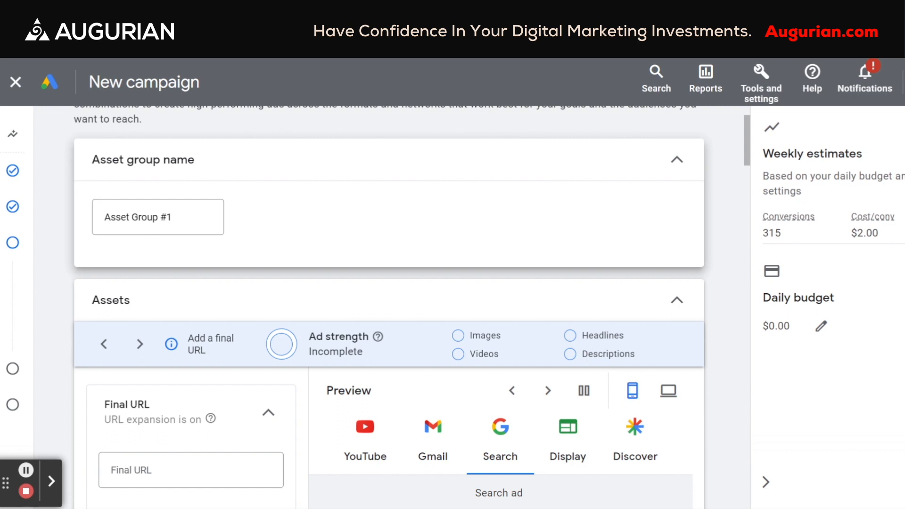
{"action": "scroll", "coordinate": [389, 307], "scroll_direction": "down", "scroll_amount": 3}
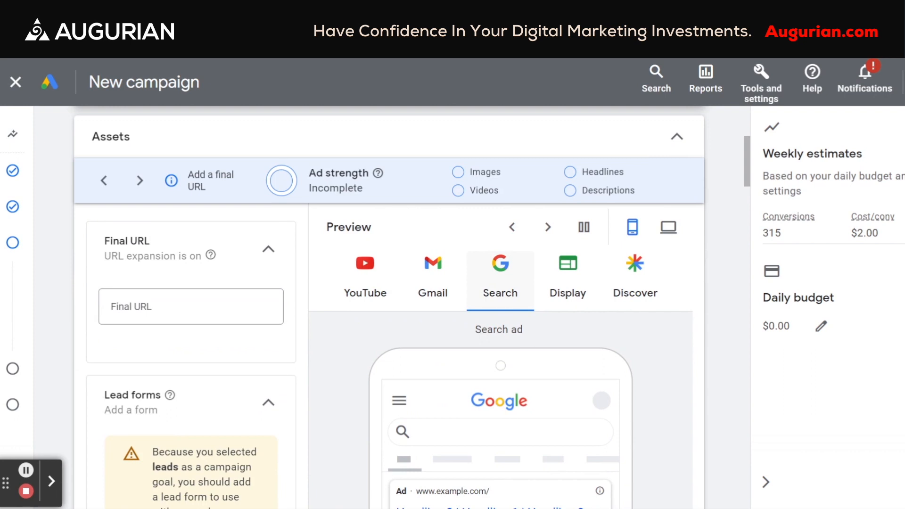
{"action": "scroll", "coordinate": [411, 290], "scroll_direction": "down", "scroll_amount": 1}
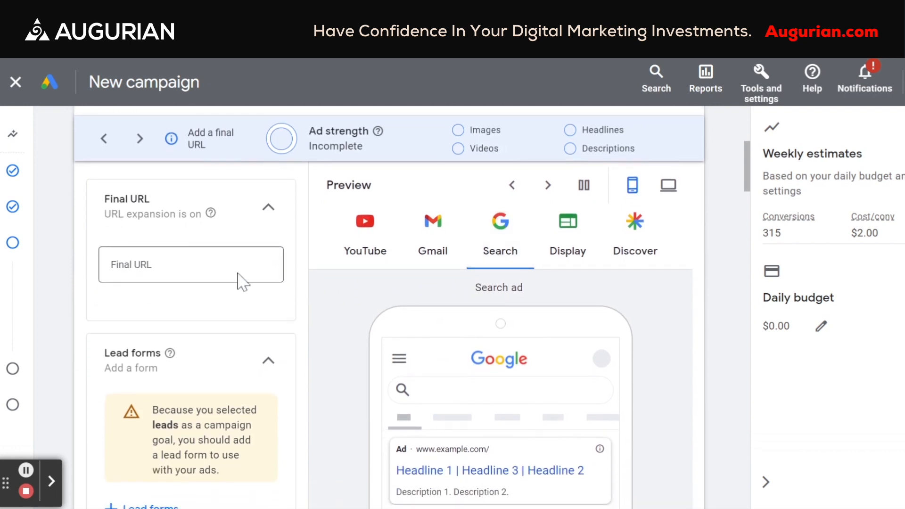
{"action": "scroll", "coordinate": [224, 304], "scroll_direction": "down", "scroll_amount": 4}
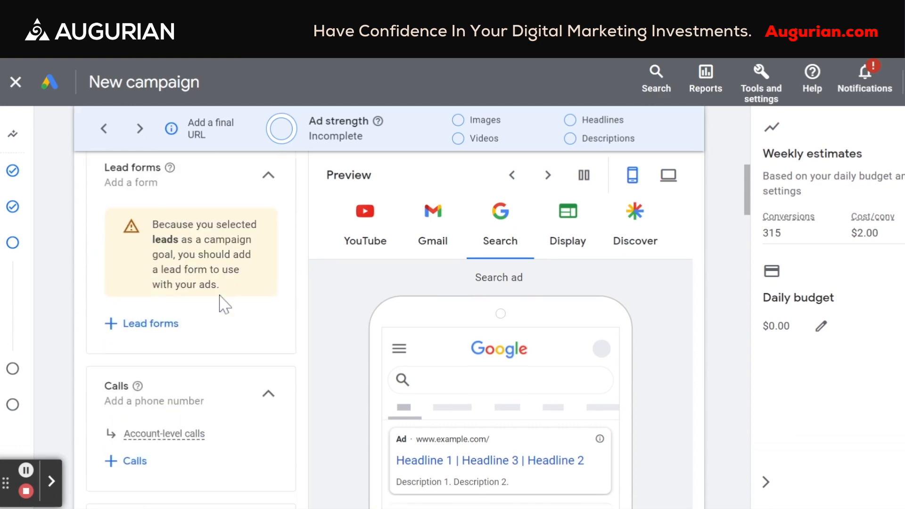
{"action": "scroll", "coordinate": [222, 303], "scroll_direction": "up", "scroll_amount": 2}
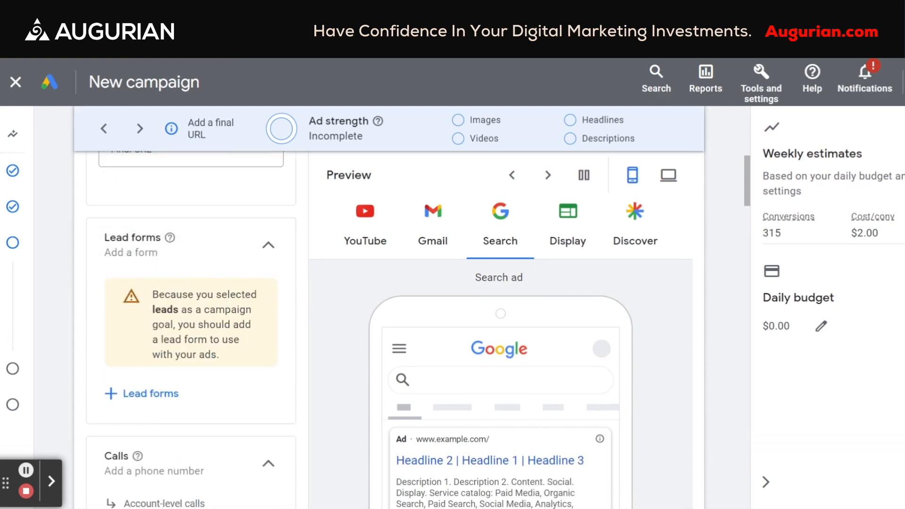
{"action": "scroll", "coordinate": [191, 307], "scroll_direction": "down", "scroll_amount": 3}
{"action": "scroll", "coordinate": [191, 306], "scroll_direction": "up", "scroll_amount": 2}
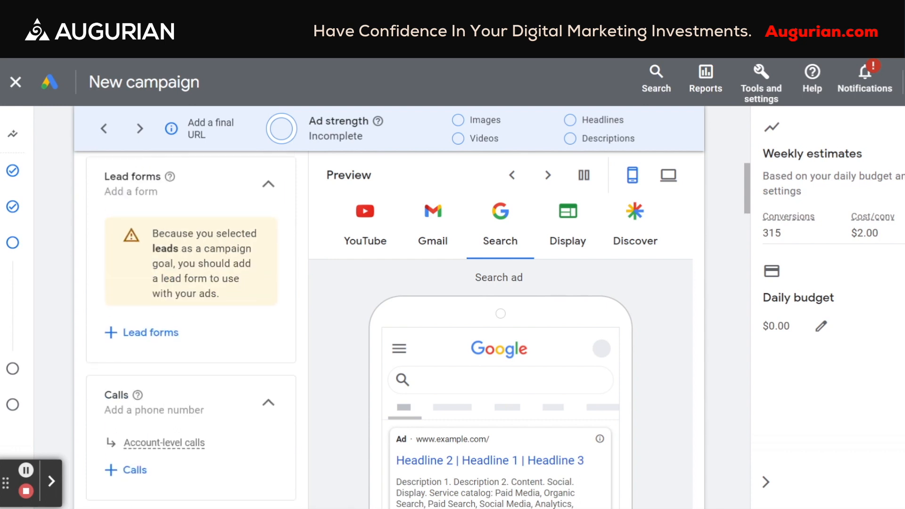
{"action": "scroll", "coordinate": [191, 306], "scroll_direction": "down", "scroll_amount": 3}
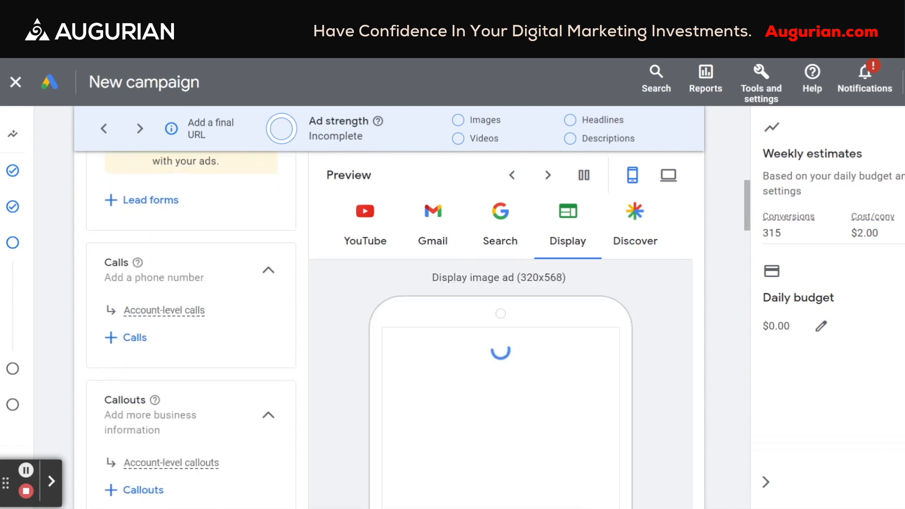
{"action": "scroll", "coordinate": [190, 306], "scroll_direction": "down", "scroll_amount": 2}
{"action": "scroll", "coordinate": [191, 306], "scroll_direction": "down", "scroll_amount": 4}
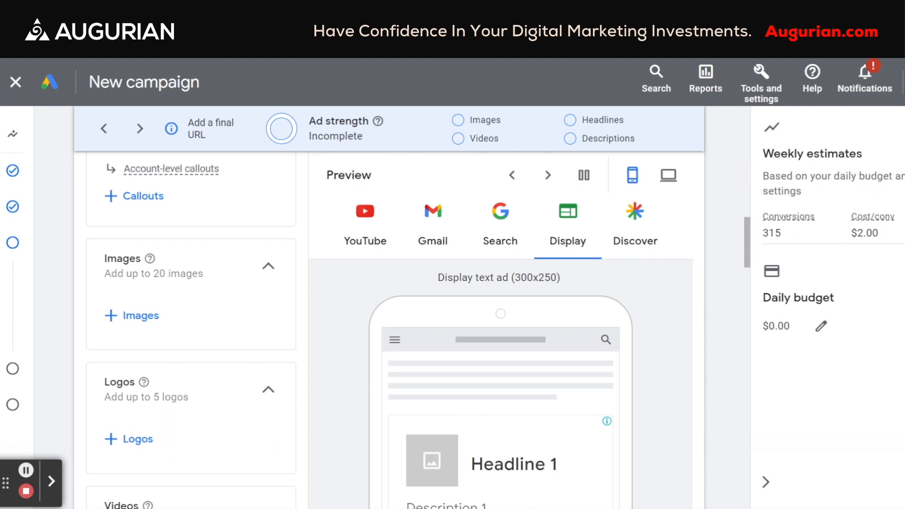
Step: Examine the remaining asset requirements, from images, logos and videos through headlines, long headlines and descriptions to sitelinks and call to action
{"action": "scroll", "coordinate": [191, 307], "scroll_direction": "down", "scroll_amount": 10}
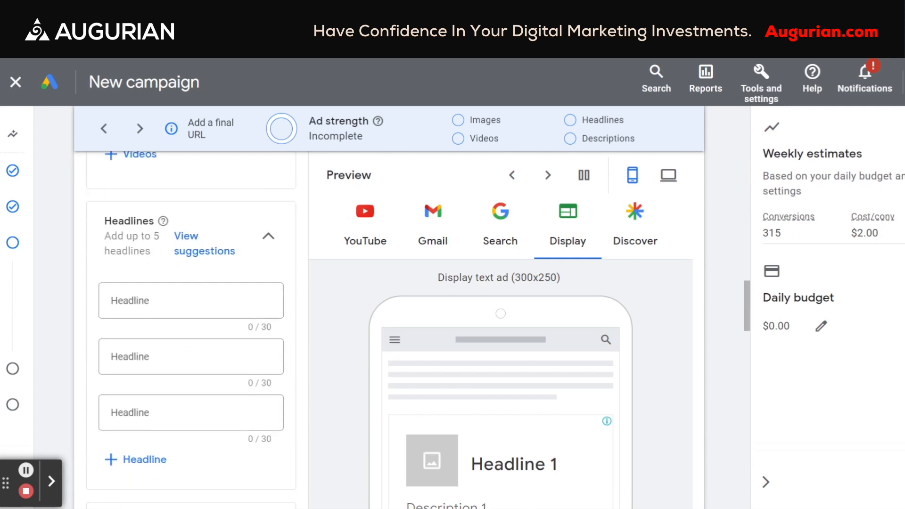
{"action": "scroll", "coordinate": [191, 307], "scroll_direction": "down", "scroll_amount": 8}
{"action": "scroll", "coordinate": [191, 306], "scroll_direction": "down", "scroll_amount": 6}
{"action": "scroll", "coordinate": [191, 306], "scroll_direction": "up", "scroll_amount": 5}
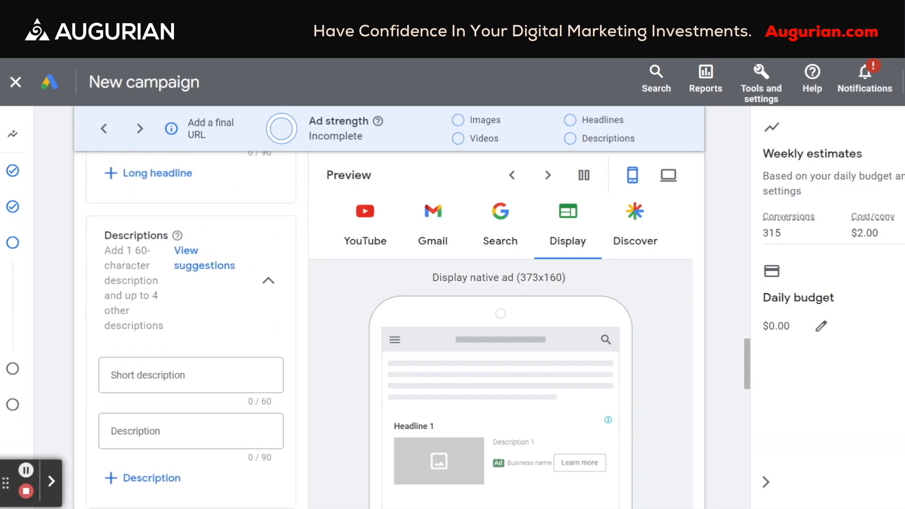
{"action": "scroll", "coordinate": [190, 330], "scroll_direction": "up", "scroll_amount": 8}
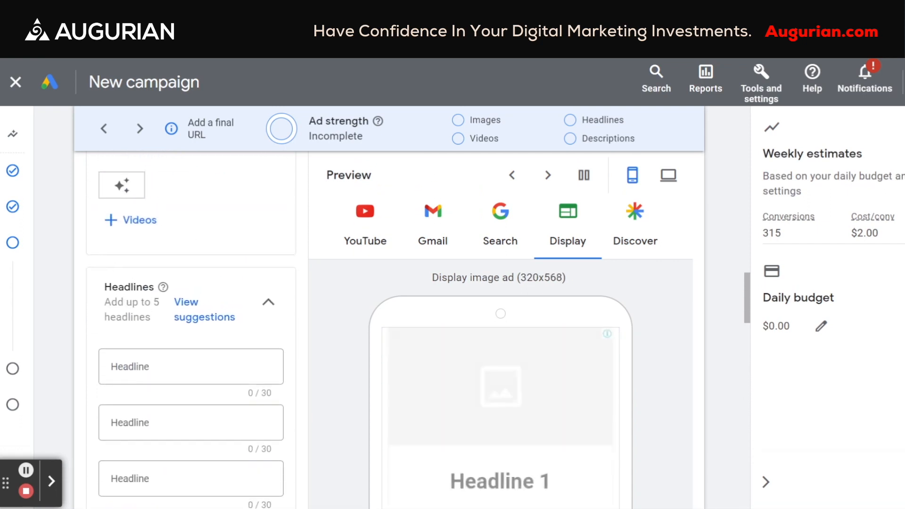
{"action": "scroll", "coordinate": [191, 330], "scroll_direction": "up", "scroll_amount": 3}
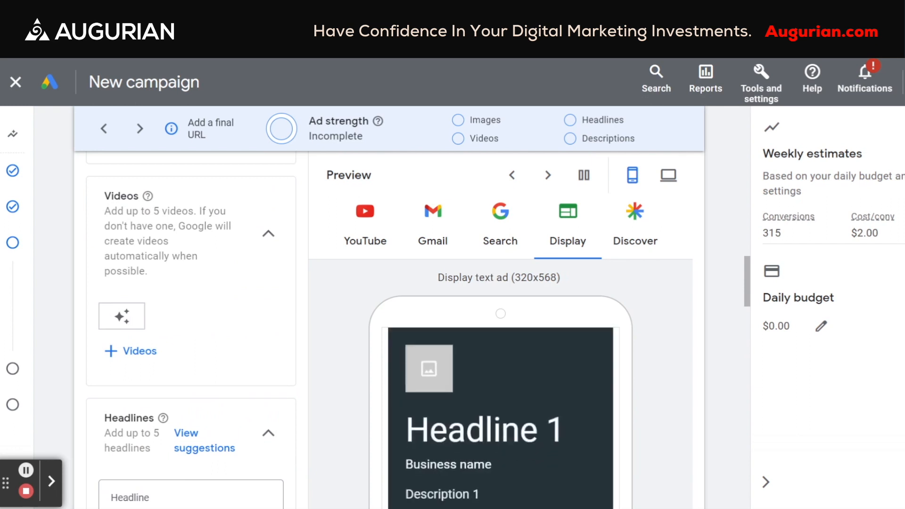
{"action": "scroll", "coordinate": [191, 330], "scroll_direction": "down", "scroll_amount": 2}
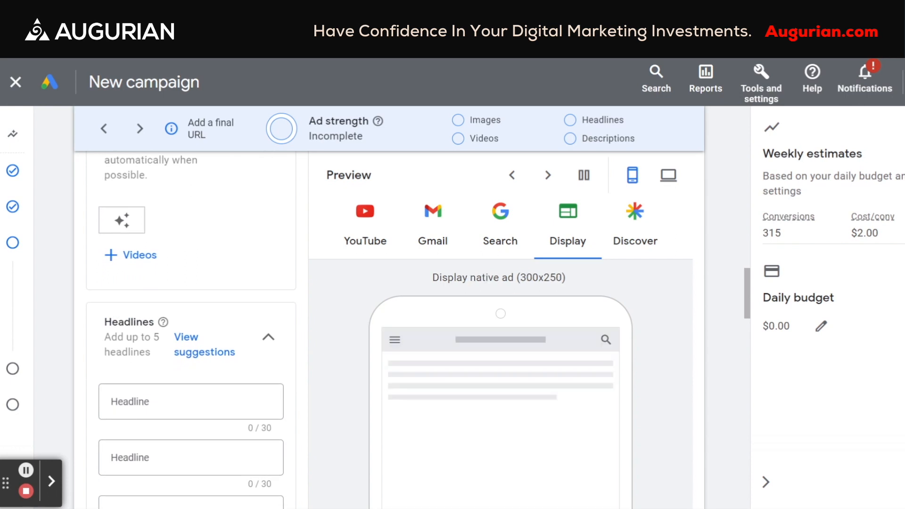
{"action": "scroll", "coordinate": [191, 330], "scroll_direction": "down", "scroll_amount": 12}
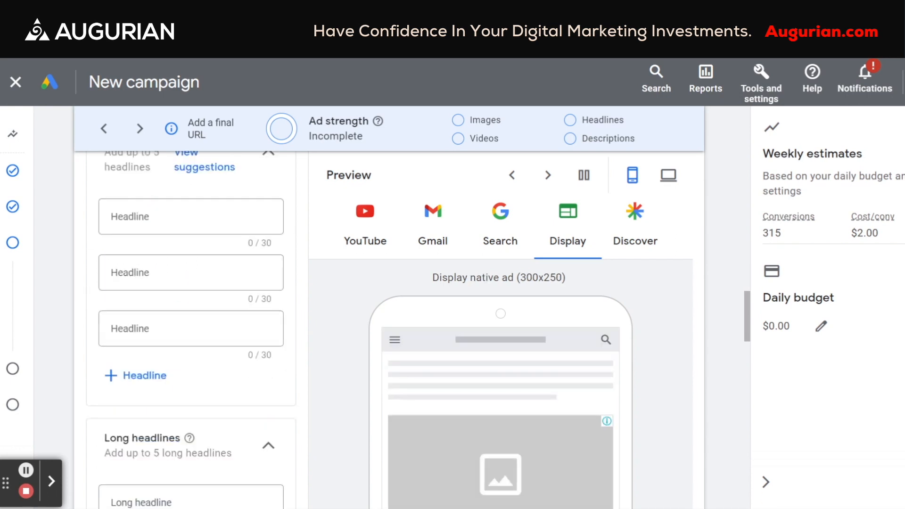
{"action": "scroll", "coordinate": [191, 330], "scroll_direction": "down", "scroll_amount": 12}
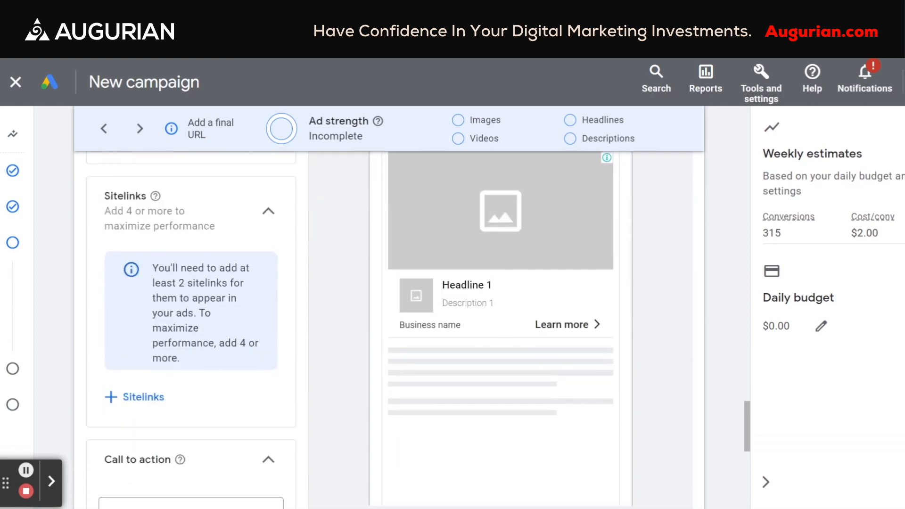
Step: Read the Audience signal explanation below the assets, highlighting how Performance Max uses it as a starting point
{"action": "scroll", "coordinate": [363, 351], "scroll_direction": "down", "scroll_amount": 1}
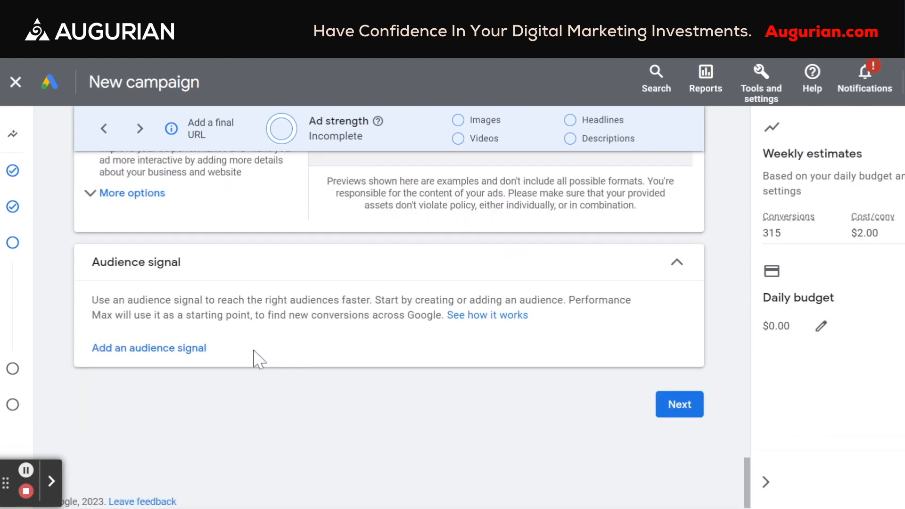
{"action": "left_click", "coordinate": [91, 303]}
{"action": "left_click_drag", "start_coordinate": [91, 303], "coordinate": [437, 336]}
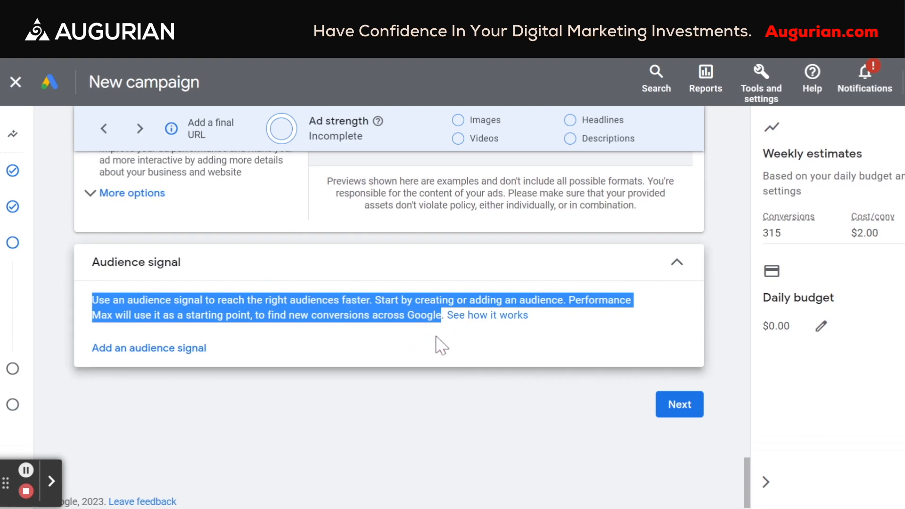
{"action": "left_click", "coordinate": [427, 395]}
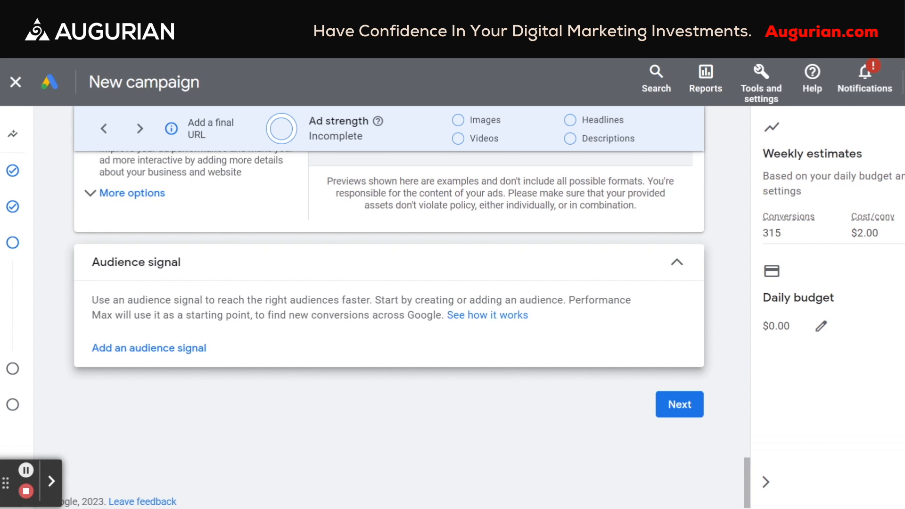
Step: Start a new audience signal for the asset group and name it "Audience Signal #1"
{"action": "left_click", "coordinate": [186, 348]}
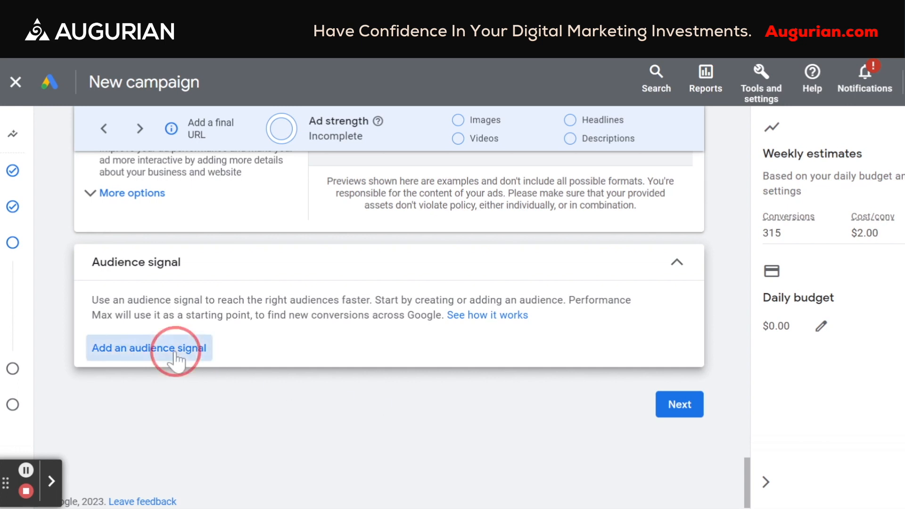
{"action": "left_click", "coordinate": [344, 283]}
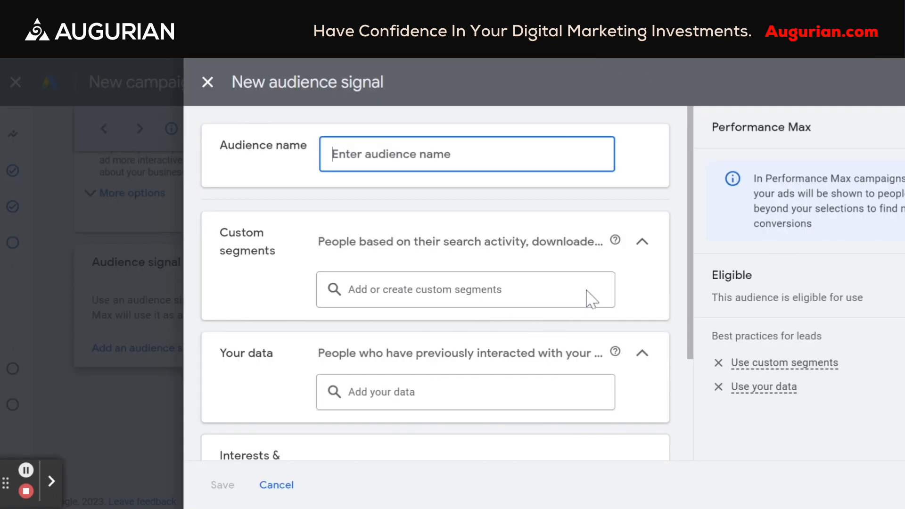
{"action": "type", "text": "Audienc"}
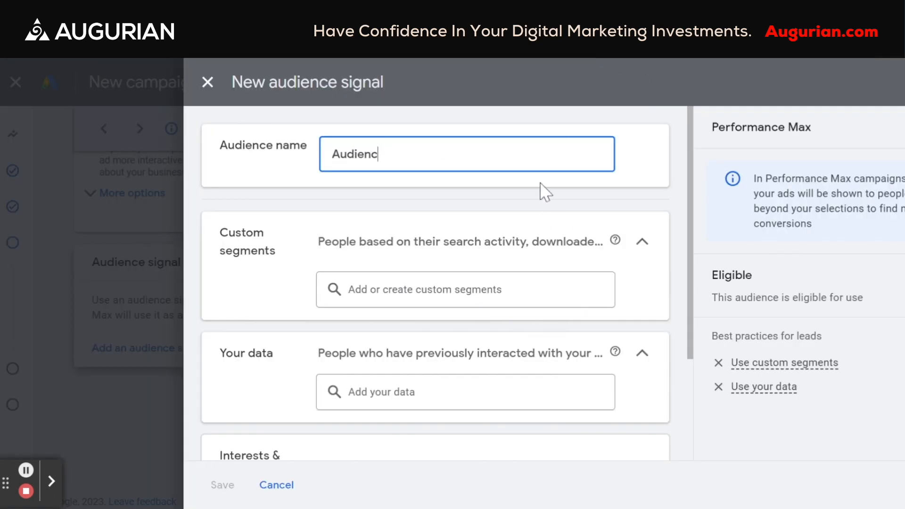
{"action": "type", "text": "e Signal #1"}
{"action": "left_click", "coordinate": [541, 198]}
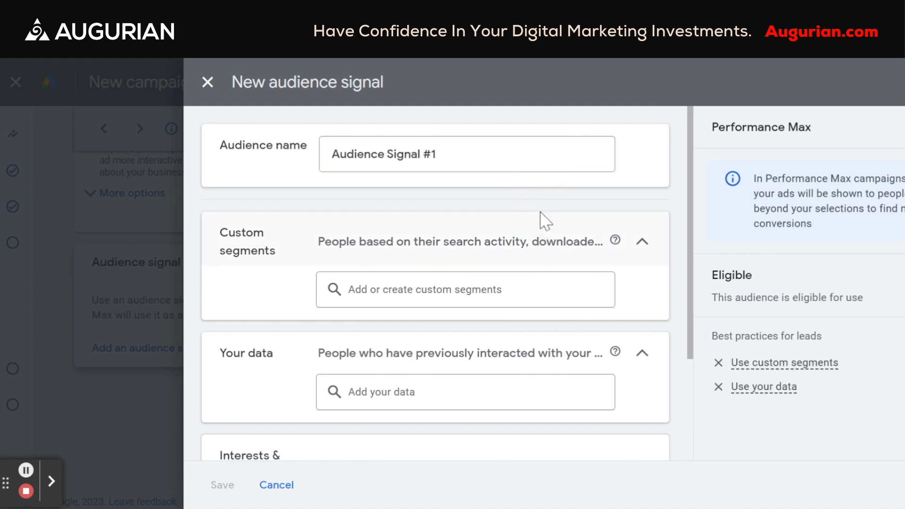
Step: Examine the audience signal's custom segments, your data, interests and detailed demographics, and the gender and age options under Demographics
{"action": "scroll", "coordinate": [542, 217], "scroll_direction": "down", "scroll_amount": 1}
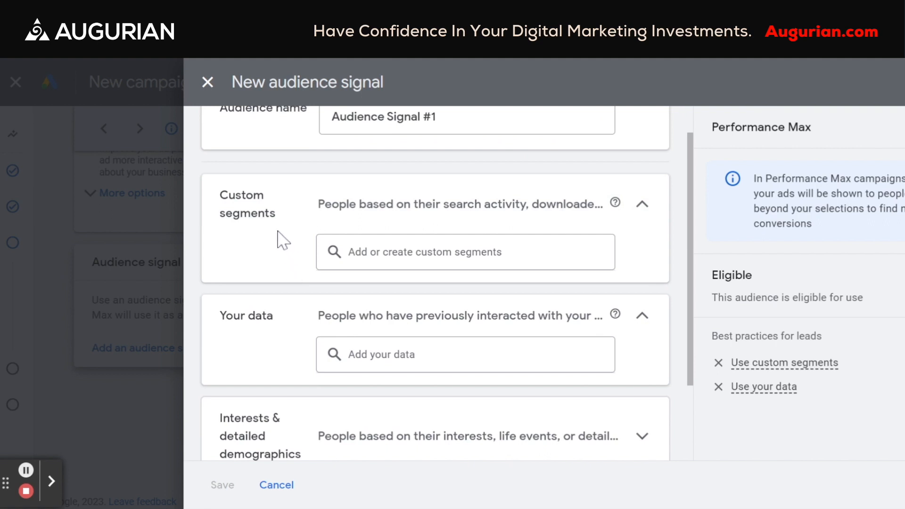
{"action": "scroll", "coordinate": [280, 236], "scroll_direction": "down", "scroll_amount": 2}
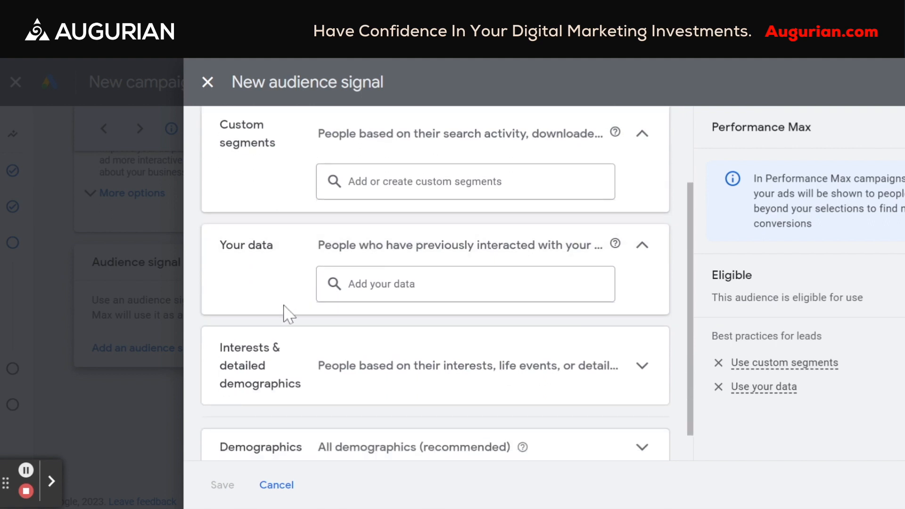
{"action": "scroll", "coordinate": [285, 313], "scroll_direction": "down", "scroll_amount": 1}
{"action": "left_click", "coordinate": [356, 338]}
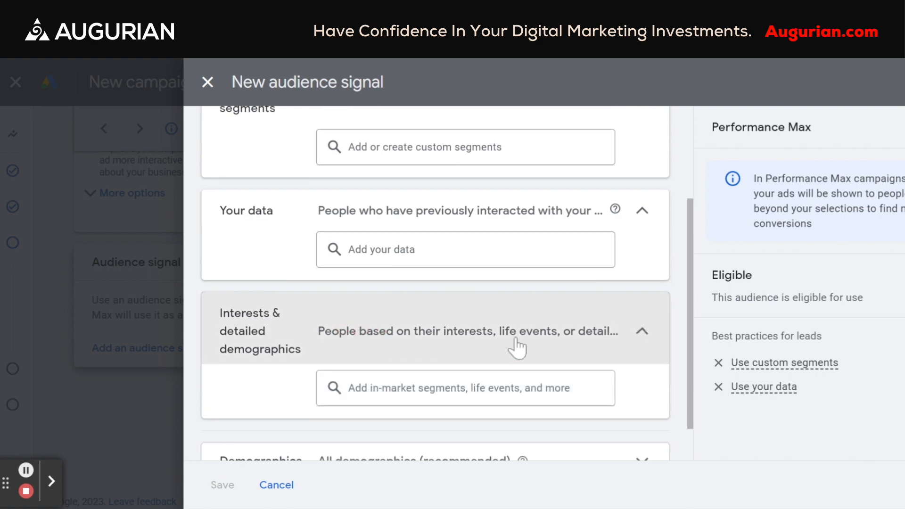
{"action": "scroll", "coordinate": [517, 348], "scroll_direction": "down", "scroll_amount": 1}
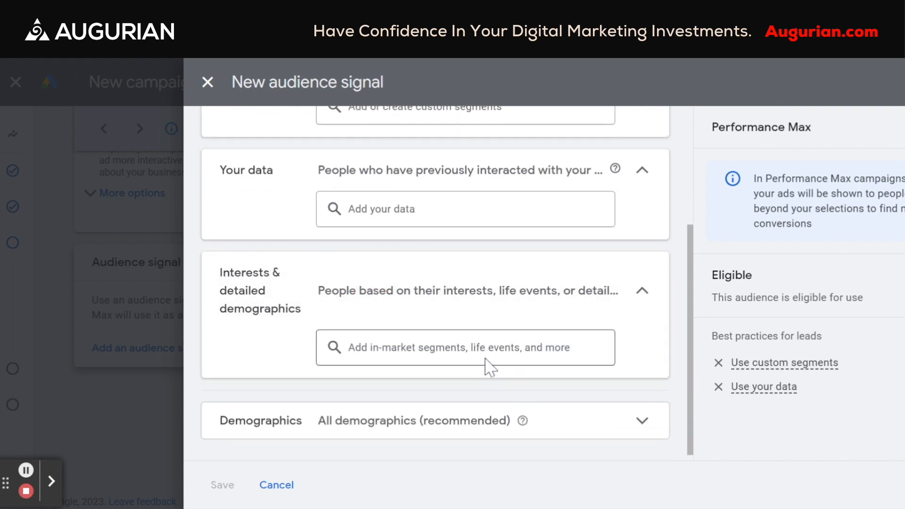
{"action": "scroll", "coordinate": [243, 333], "scroll_direction": "down", "scroll_amount": 1}
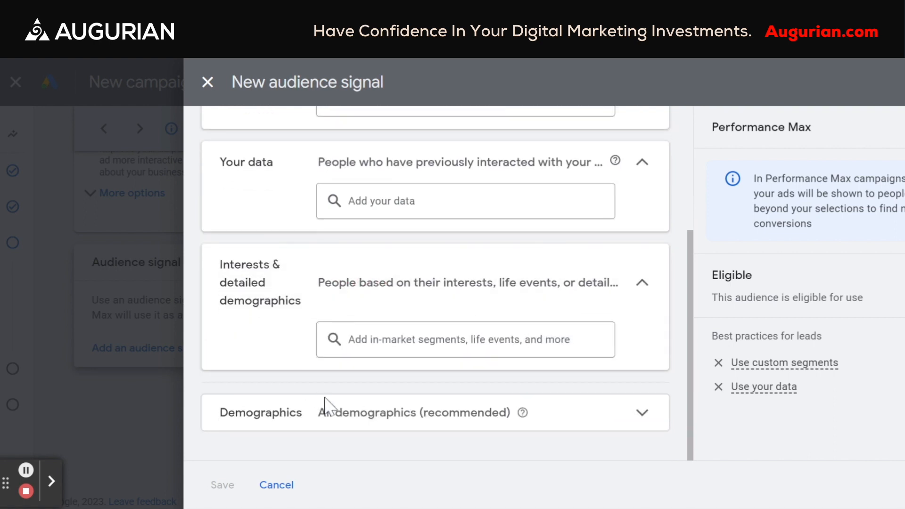
{"action": "left_click", "coordinate": [332, 415]}
{"action": "scroll", "coordinate": [560, 380], "scroll_direction": "down", "scroll_amount": 5}
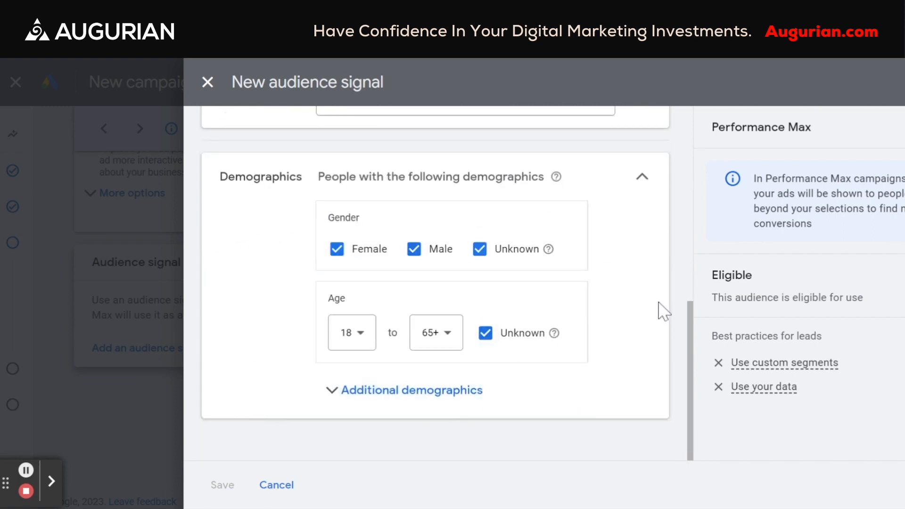
{"action": "left_click", "coordinate": [641, 184]}
{"action": "scroll", "coordinate": [585, 257], "scroll_direction": "up", "scroll_amount": 4}
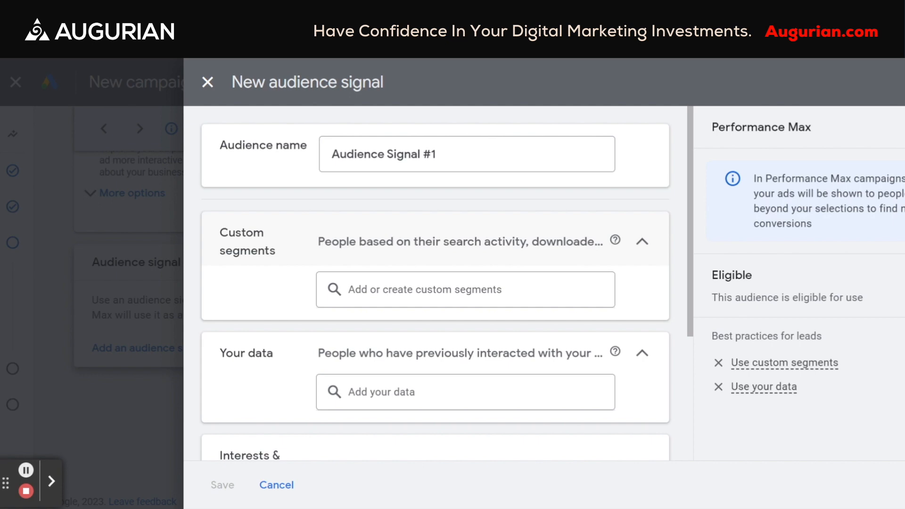
Step: Discard the unsaved audience signal and leave the audience selection without choosing an audience
{"action": "left_click", "coordinate": [277, 485]}
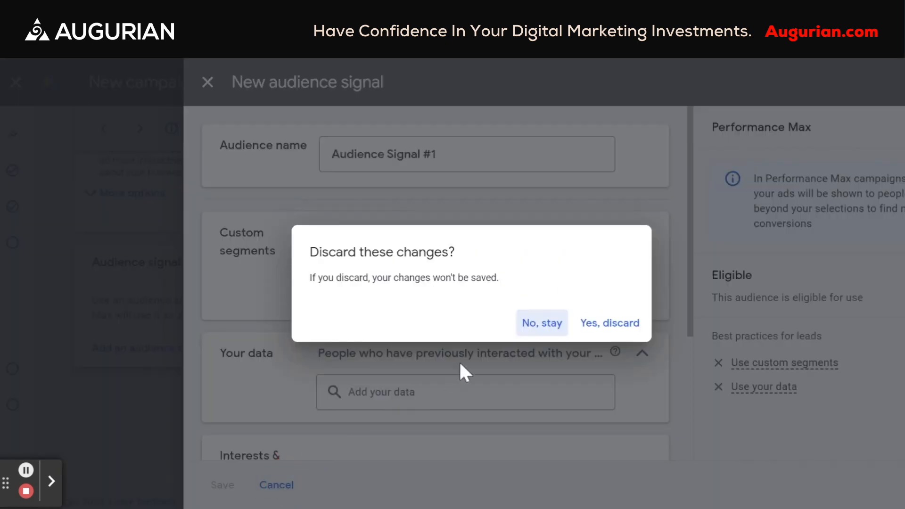
{"action": "left_click", "coordinate": [591, 325]}
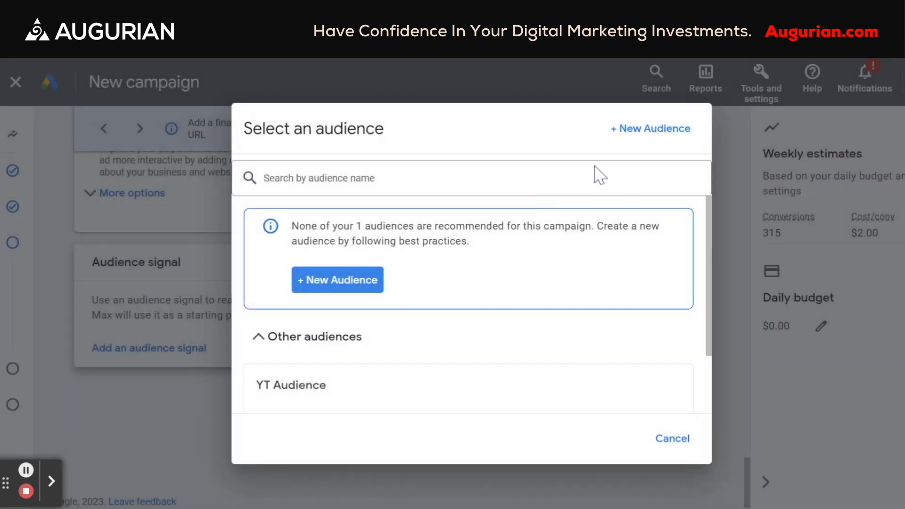
{"action": "left_click", "coordinate": [654, 438]}
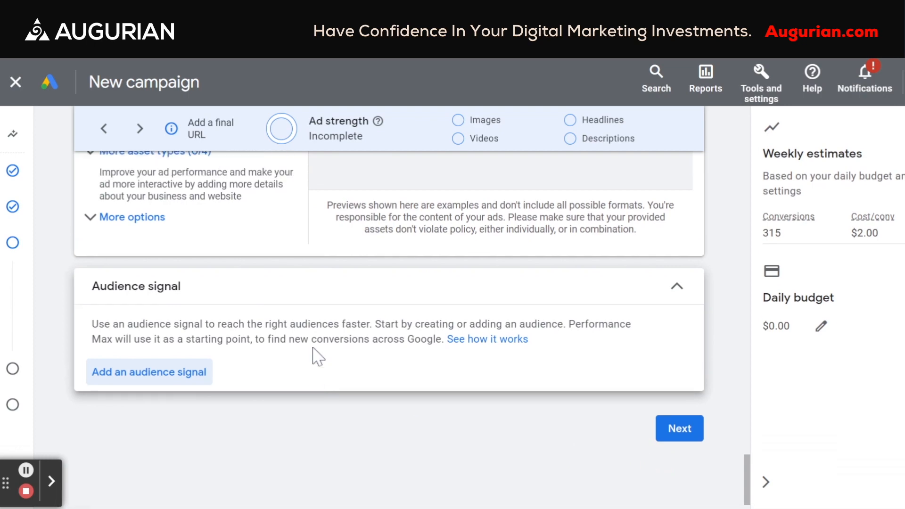
Step: Leave the assets and audience signal empty and proceed from the asset group to the campaign budget
{"action": "scroll", "coordinate": [319, 357], "scroll_direction": "up", "scroll_amount": 10}
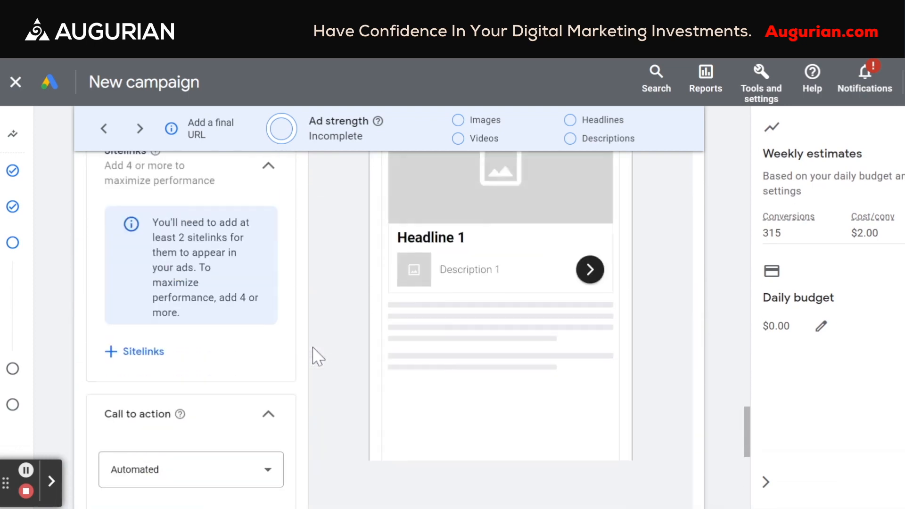
{"action": "scroll", "coordinate": [318, 357], "scroll_direction": "up", "scroll_amount": 2}
{"action": "scroll", "coordinate": [319, 357], "scroll_direction": "down", "scroll_amount": 10}
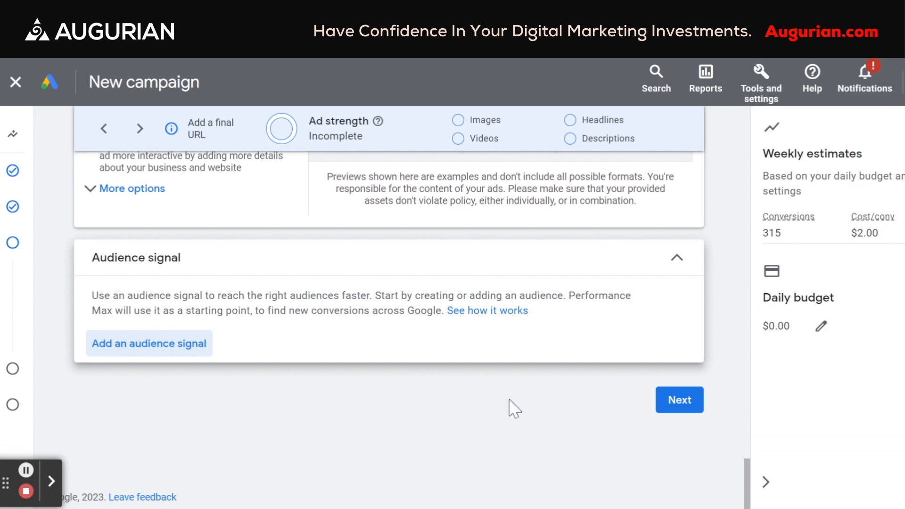
{"action": "left_click", "coordinate": [672, 402]}
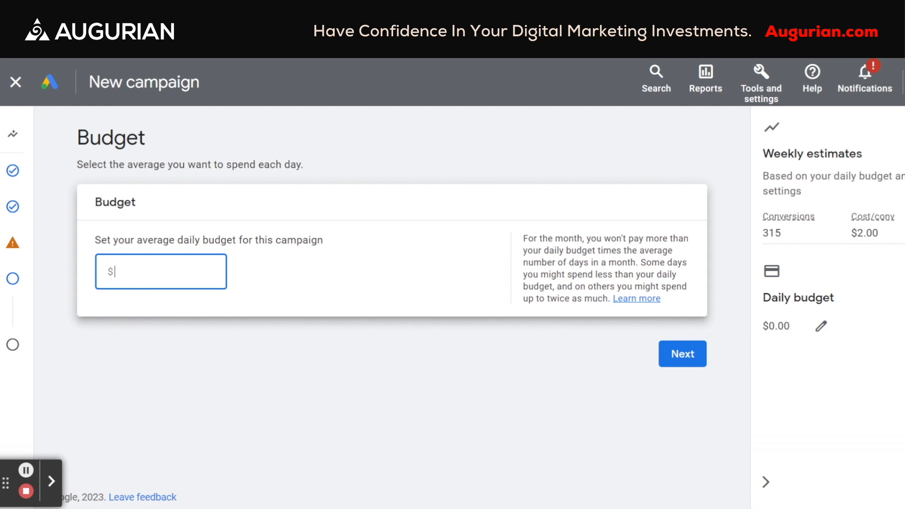
Step: Set the campaign's average daily budget to $200.00 and proceed to the campaign review
{"action": "type", "text": "200"}
{"action": "left_click", "coordinate": [344, 302]}
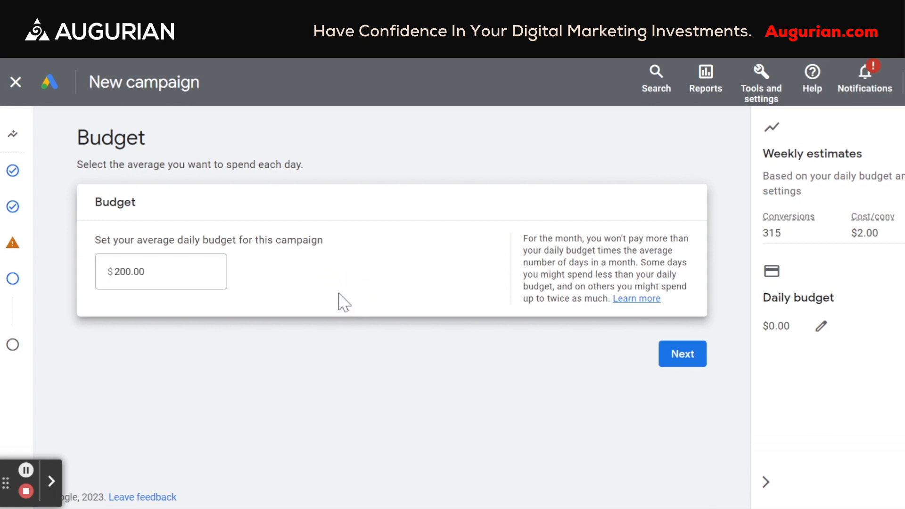
{"action": "left_click", "coordinate": [671, 362]}
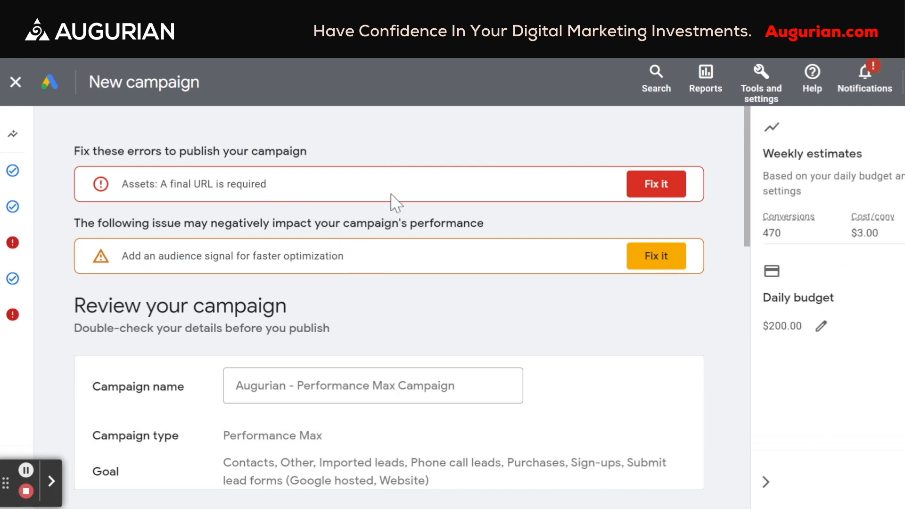
Step: Review the campaign summary, checking the publishing issues, campaign name, goals, bidding, campaign settings, asset group and budget
{"action": "scroll", "coordinate": [395, 202], "scroll_direction": "down", "scroll_amount": 2}
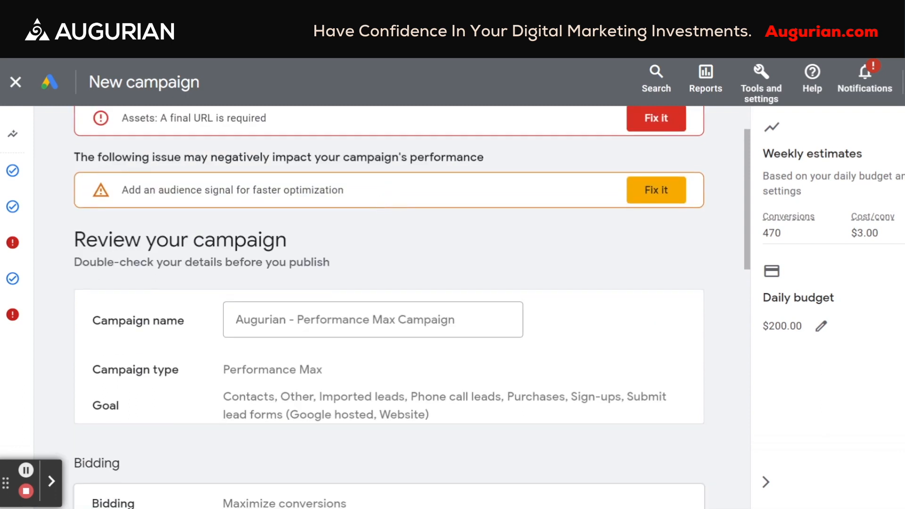
{"action": "scroll", "coordinate": [379, 197], "scroll_direction": "up", "scroll_amount": 2}
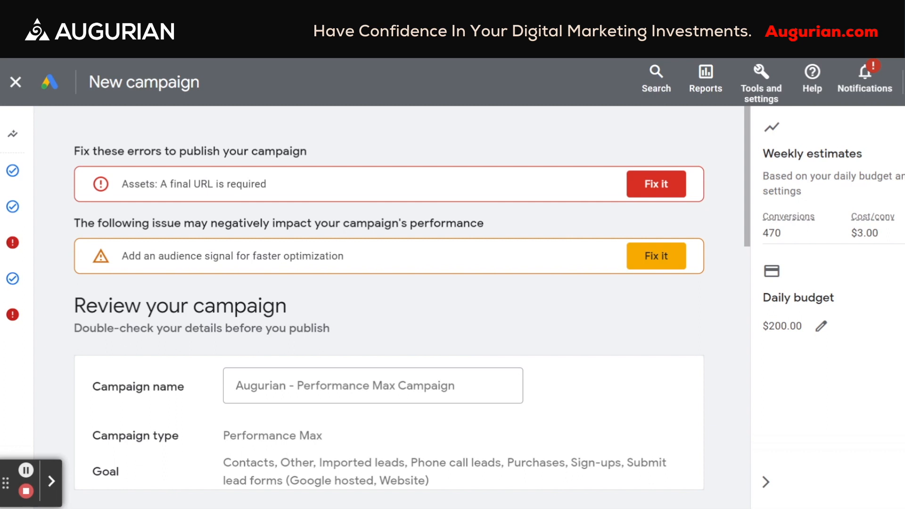
{"action": "scroll", "coordinate": [412, 306], "scroll_direction": "down", "scroll_amount": 2}
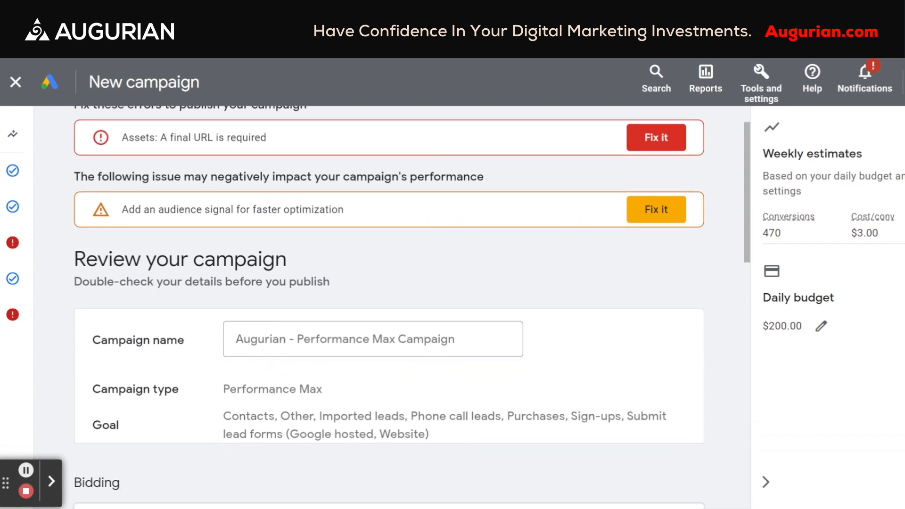
{"action": "scroll", "coordinate": [389, 306], "scroll_direction": "down", "scroll_amount": 2}
{"action": "scroll", "coordinate": [389, 306], "scroll_direction": "down", "scroll_amount": 2}
{"action": "scroll", "coordinate": [389, 307], "scroll_direction": "down", "scroll_amount": 3}
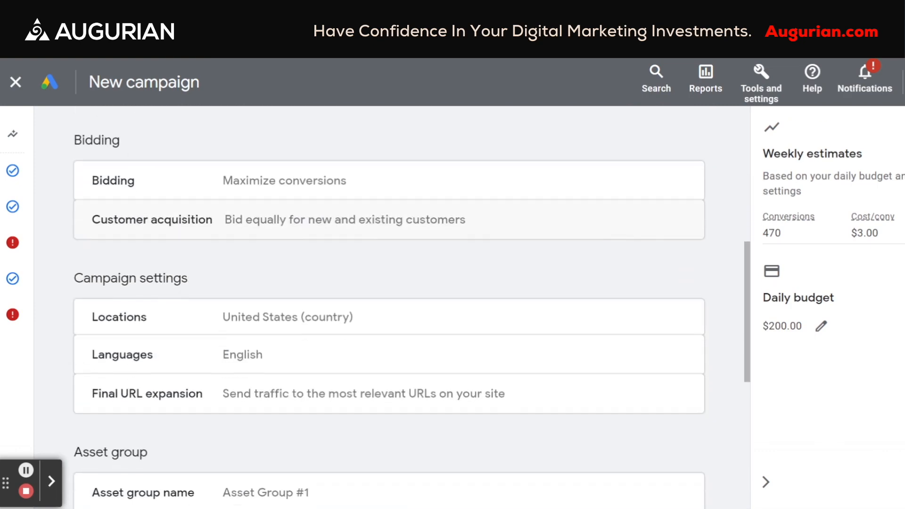
{"action": "scroll", "coordinate": [389, 306], "scroll_direction": "down", "scroll_amount": 5}
{"action": "scroll", "coordinate": [389, 307], "scroll_direction": "down", "scroll_amount": 2}
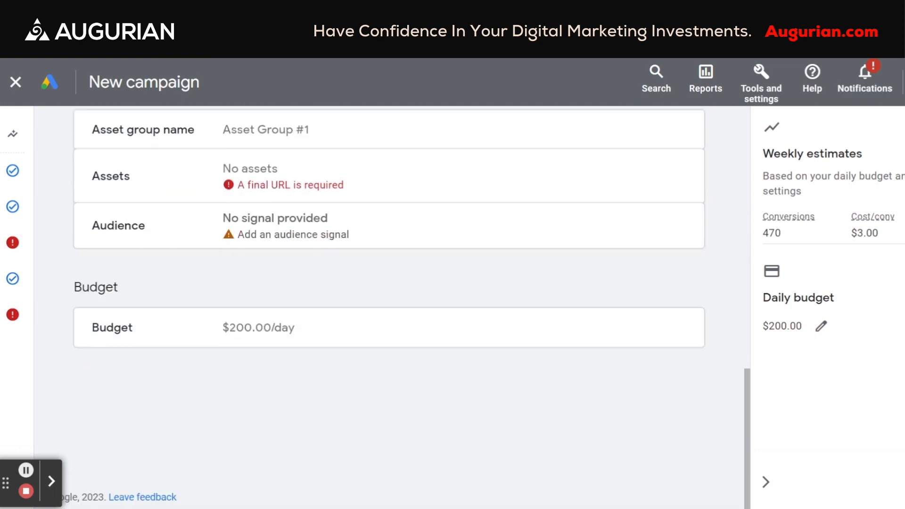
{"action": "scroll", "coordinate": [389, 306], "scroll_direction": "up", "scroll_amount": 15}
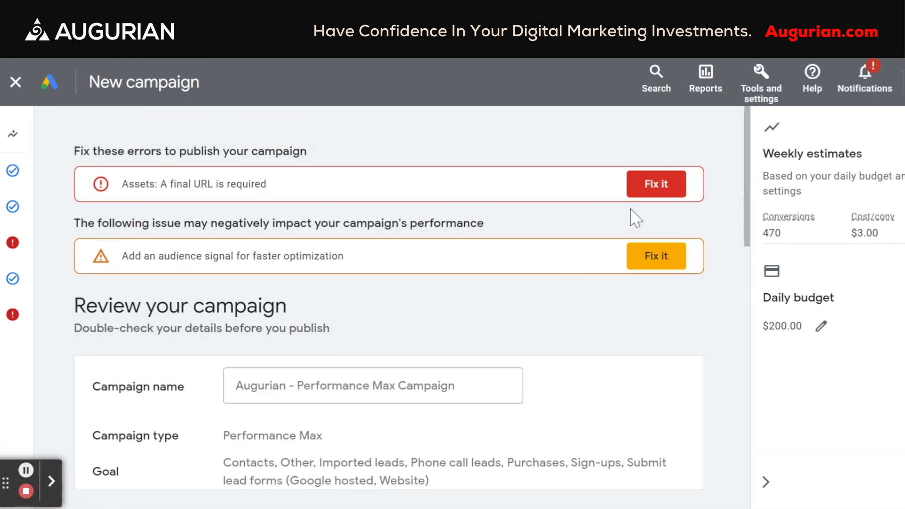
{"action": "left_click", "coordinate": [652, 267]}
{"action": "scroll", "coordinate": [603, 313], "scroll_direction": "down", "scroll_amount": 5}
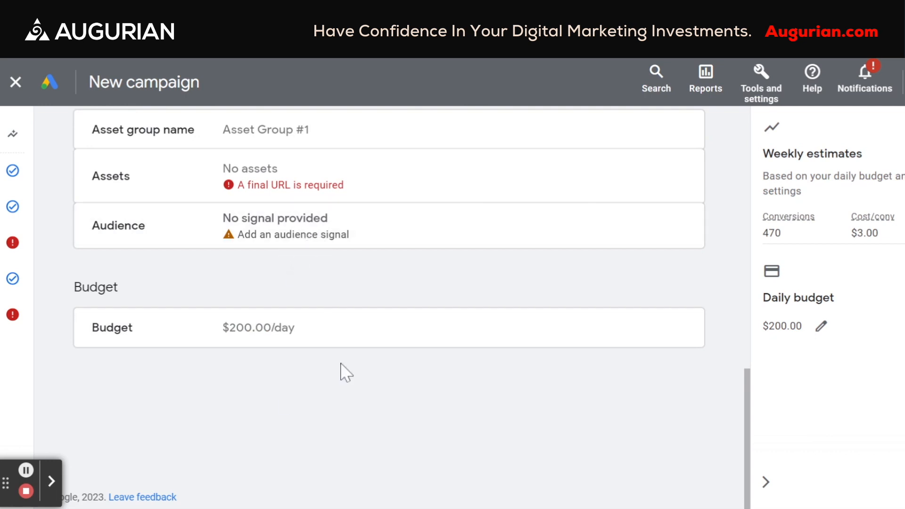
{"action": "scroll", "coordinate": [340, 364], "scroll_direction": "up", "scroll_amount": 5}
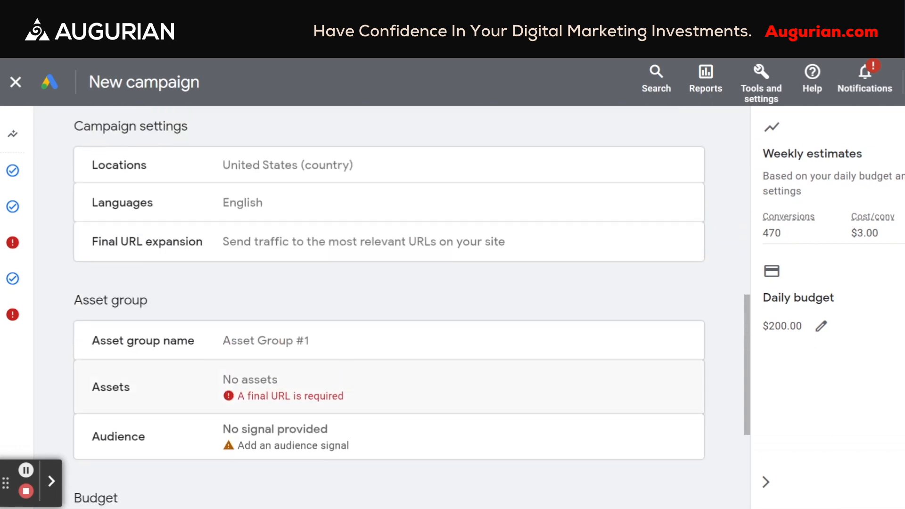
{"action": "scroll", "coordinate": [389, 306], "scroll_direction": "up", "scroll_amount": 10}
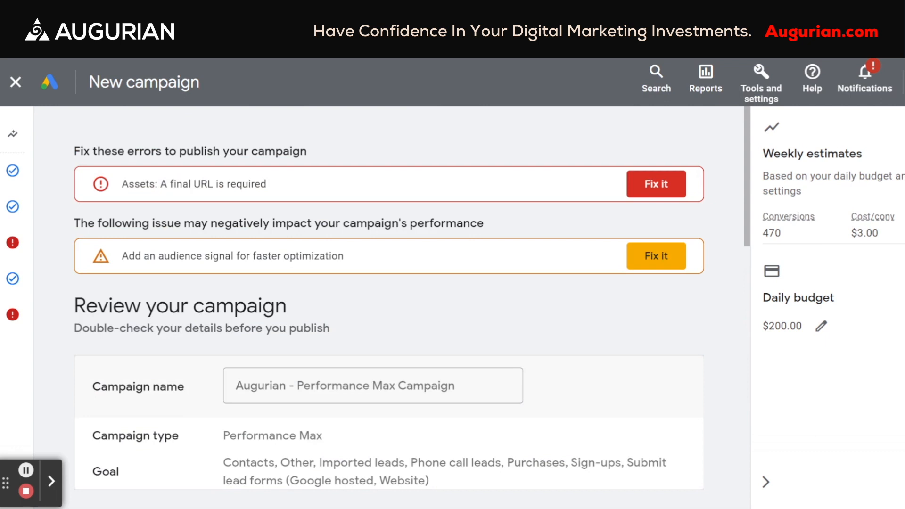
{"action": "left_click", "coordinate": [26, 491]}
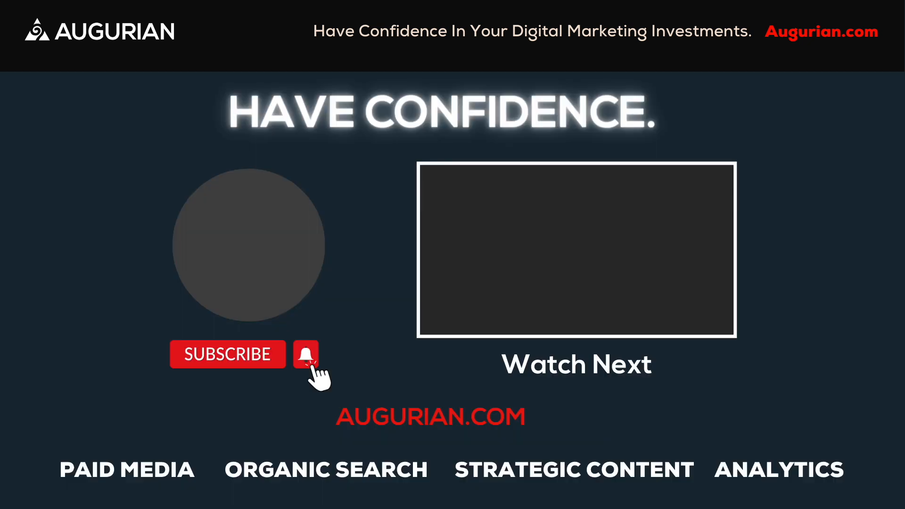